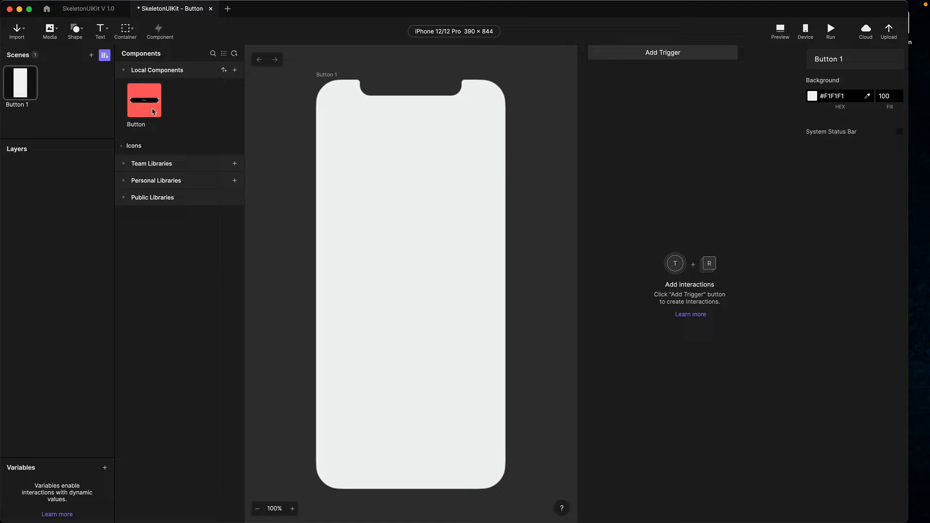
Step: Place the Button component near the lower edge of the scene and add a Receive trigger
drag(144, 102, 394, 465)
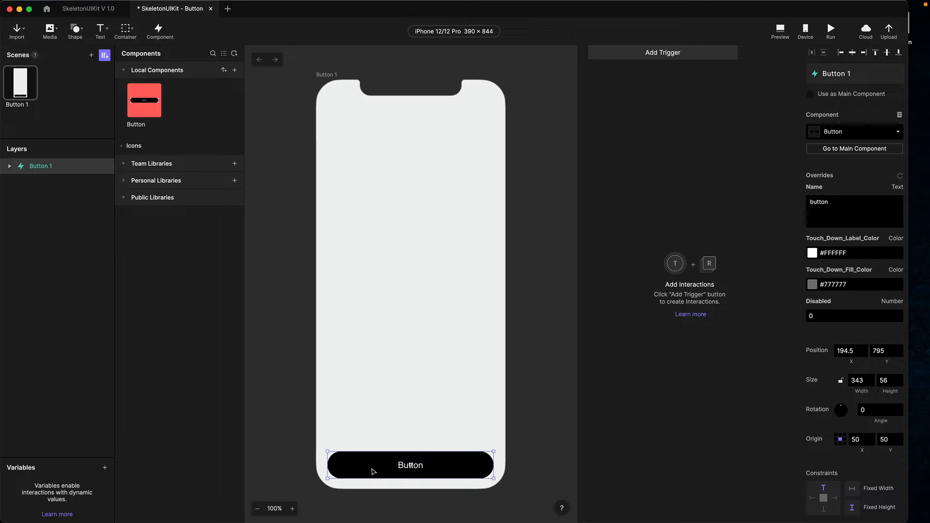
click(648, 52)
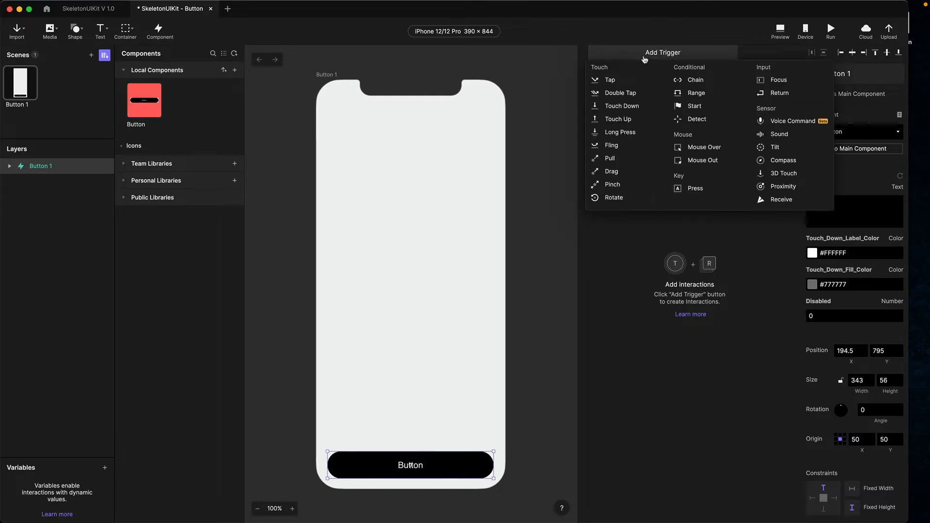
click(779, 200)
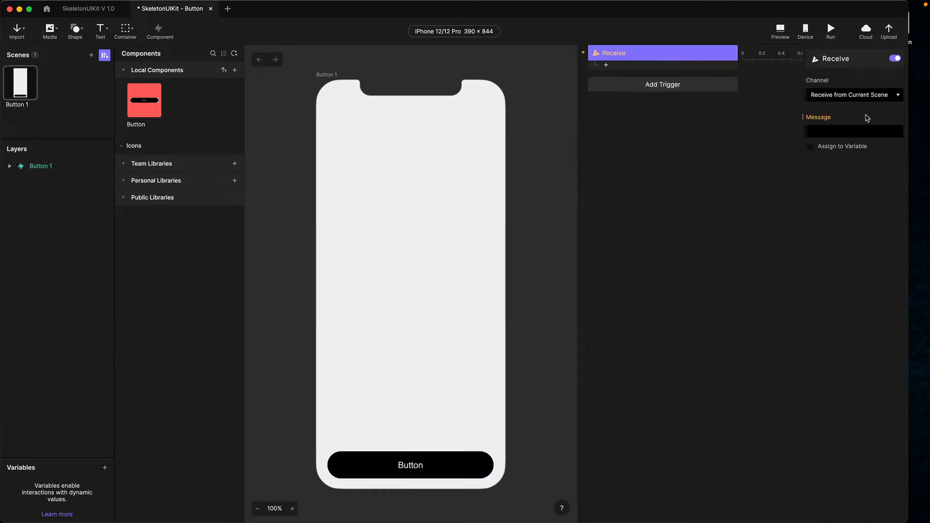
Step: Configure the Receive trigger to receive from component Button 1 with the message ButtonDown
click(848, 96)
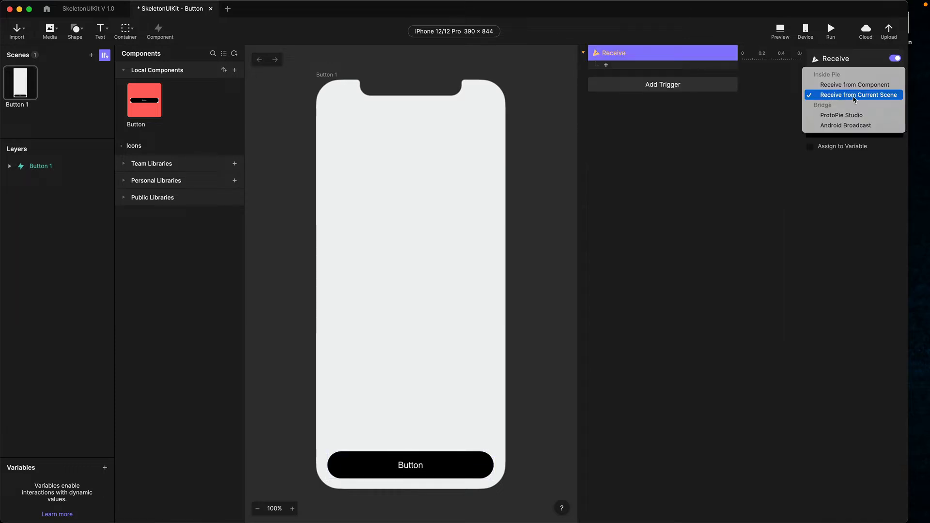
click(830, 86)
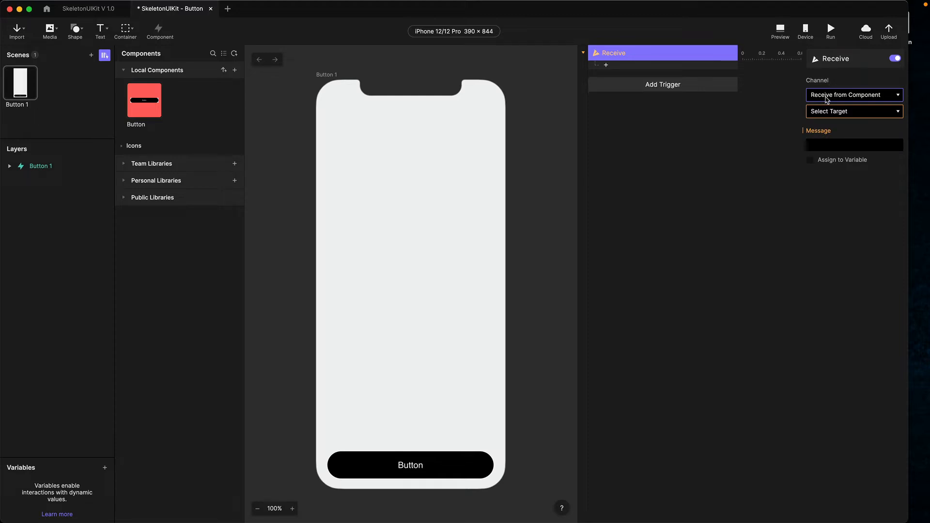
click(826, 109)
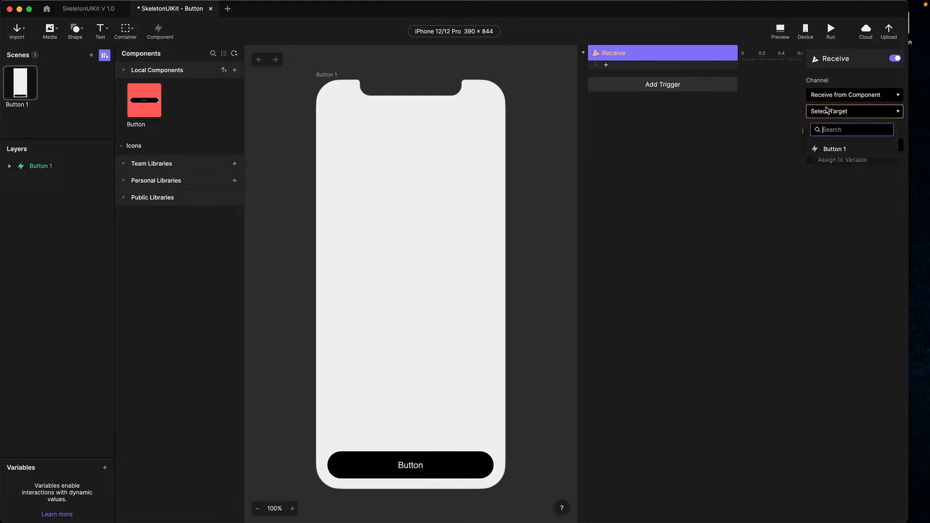
click(834, 149)
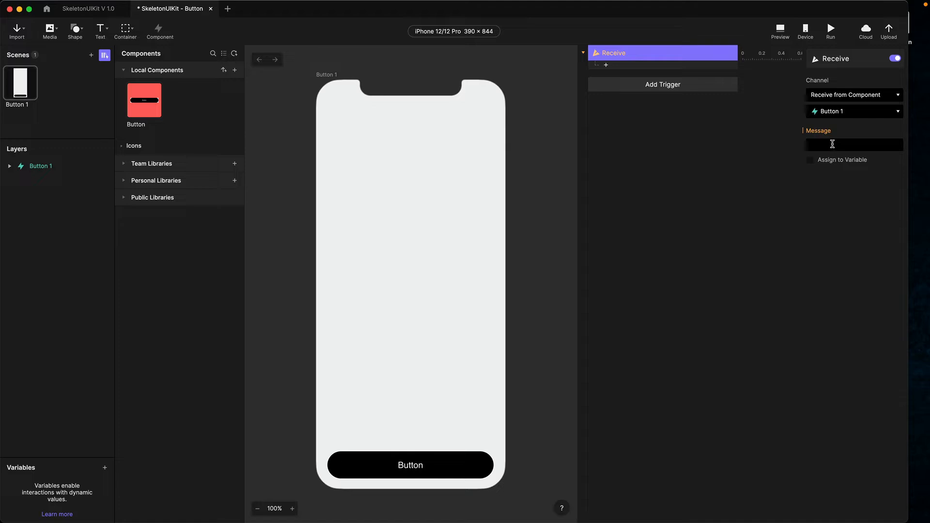
click(817, 143)
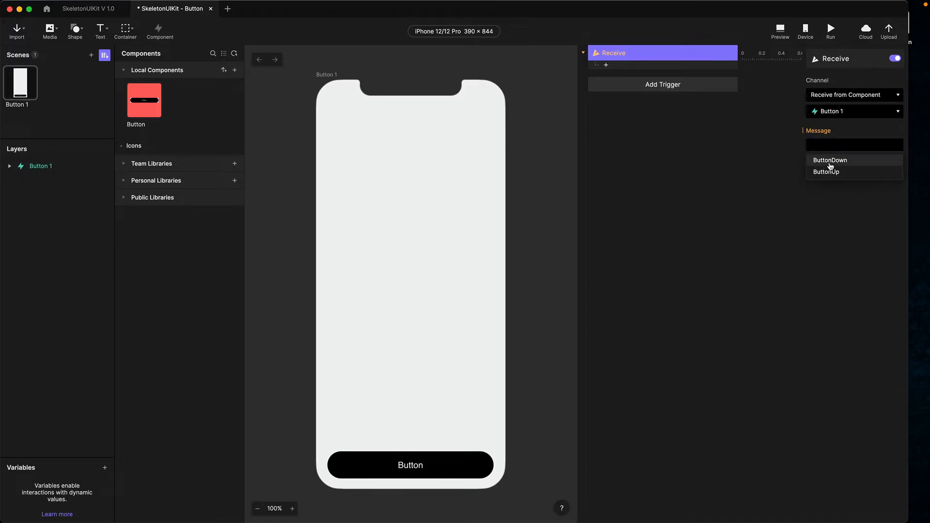
click(829, 162)
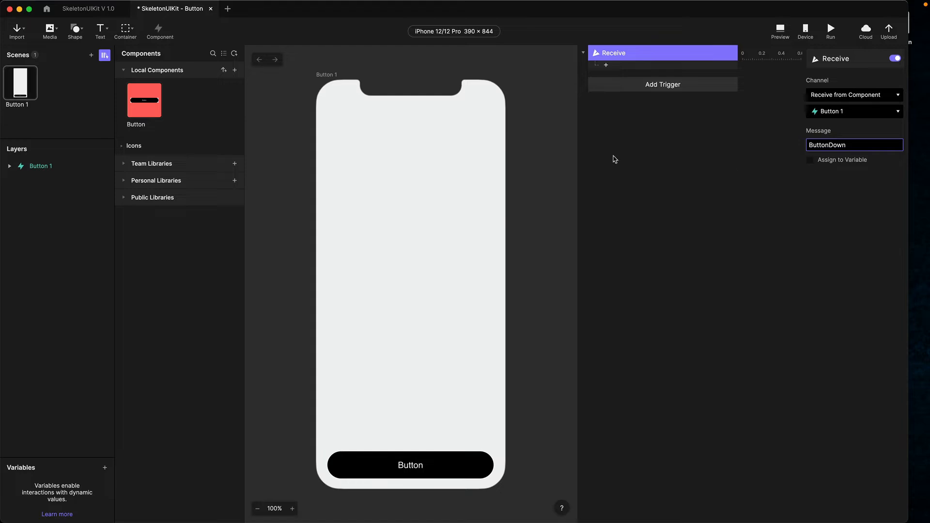
key(Return)
Step: Draw a star about 231 × 231 in the upper middle of the scene and set its opacity to 0
click(75, 31)
click(91, 99)
drag(357, 239, 469, 348)
drag(415, 292, 412, 245)
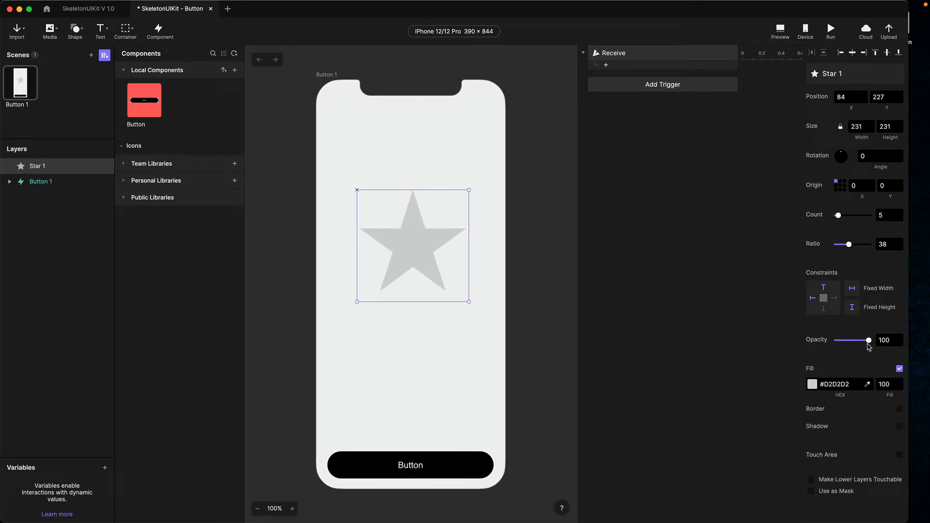
drag(869, 341, 827, 343)
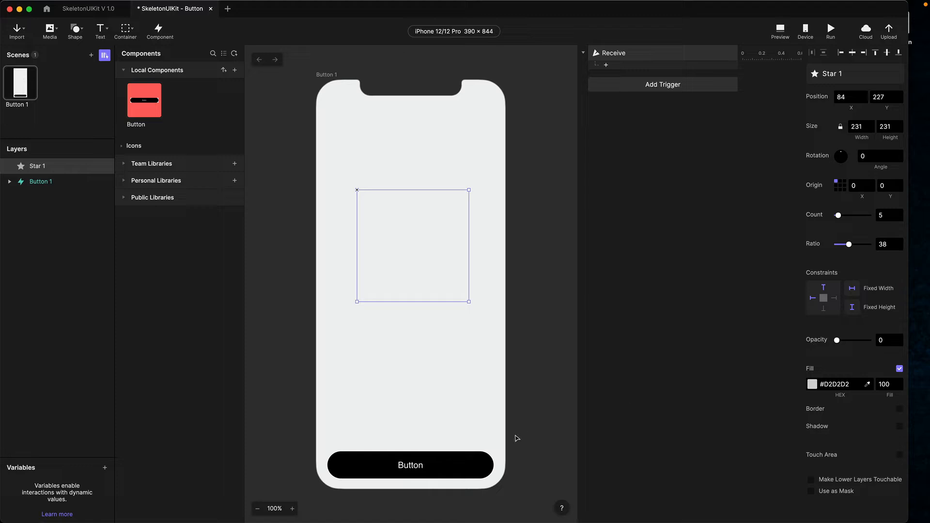
Step: Add an Opacity response under the Receive trigger that sets Star 1 to opacity 100
click(630, 54)
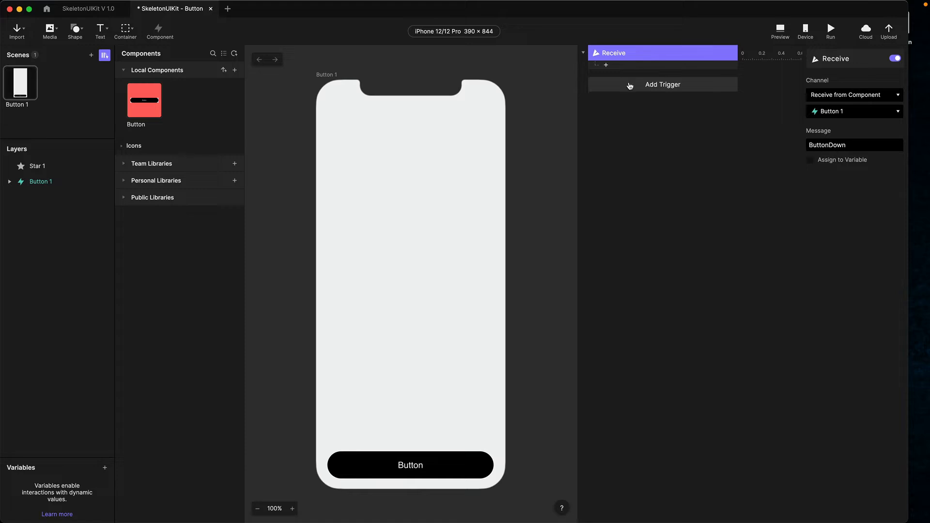
click(606, 65)
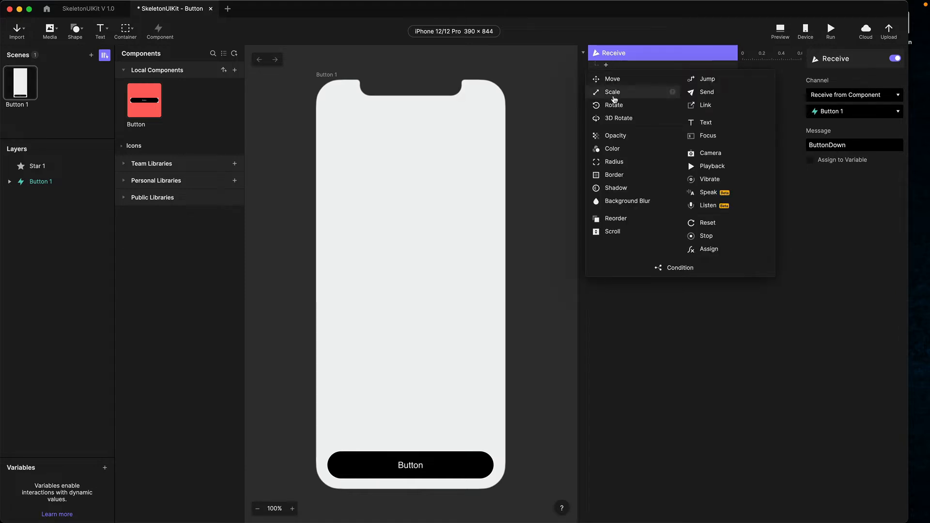
click(611, 137)
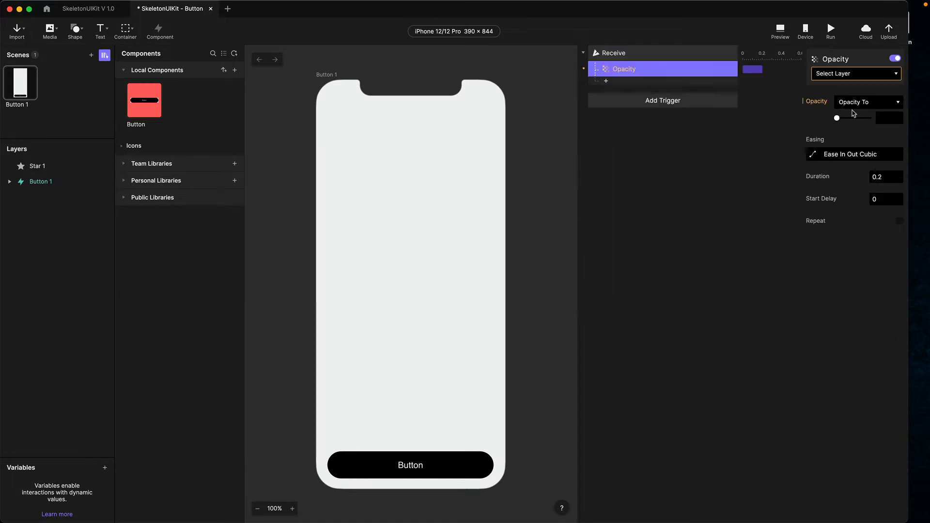
click(838, 77)
click(830, 112)
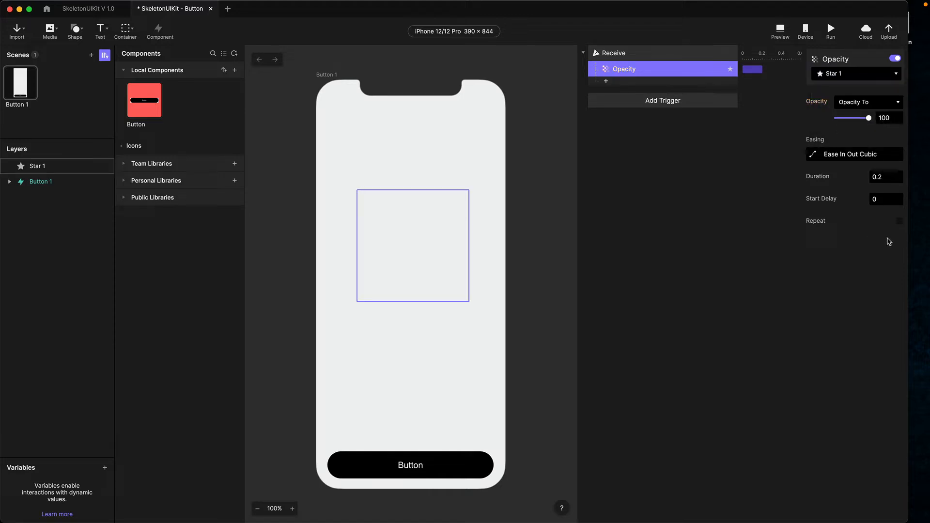
Step: Review the Receive trigger and its Opacity response, and test the button in the preview
click(620, 56)
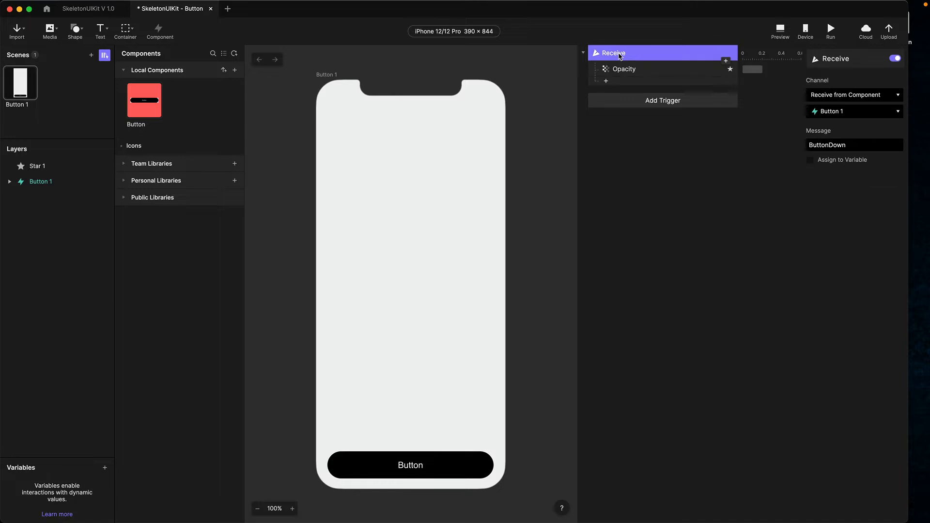
click(629, 72)
click(615, 57)
click(780, 31)
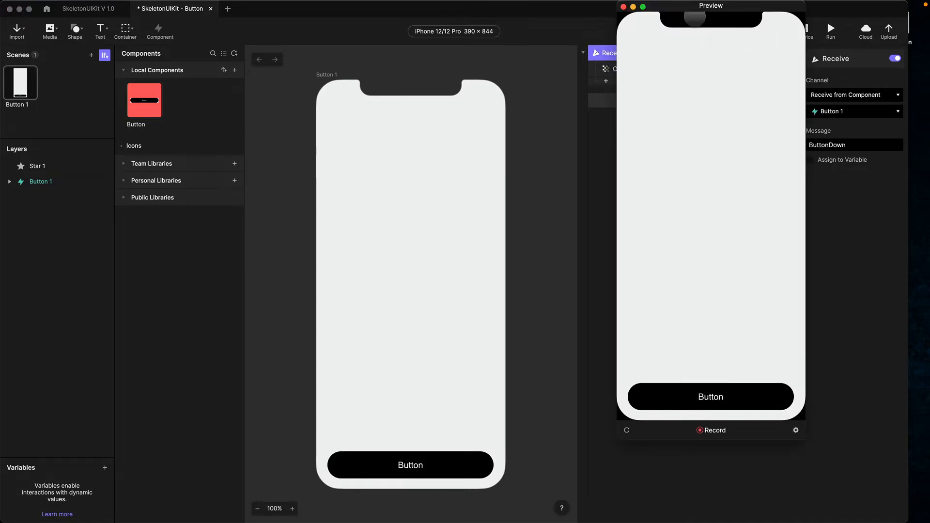
drag(694, 8, 632, 39)
click(672, 426)
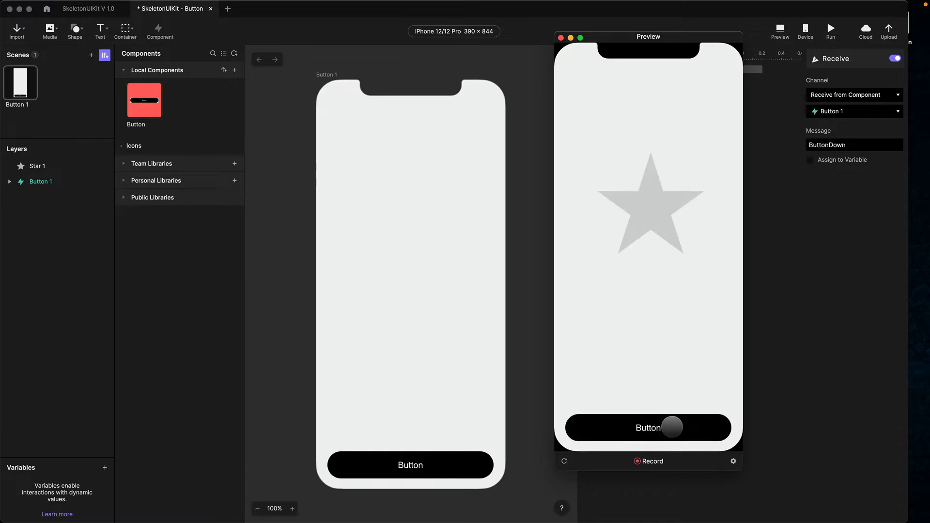
click(561, 38)
Step: Duplicate the Receive trigger with its response, setting the copy's message to ButtonUp and its Star 1 opacity to 0
mouse_move(626, 56)
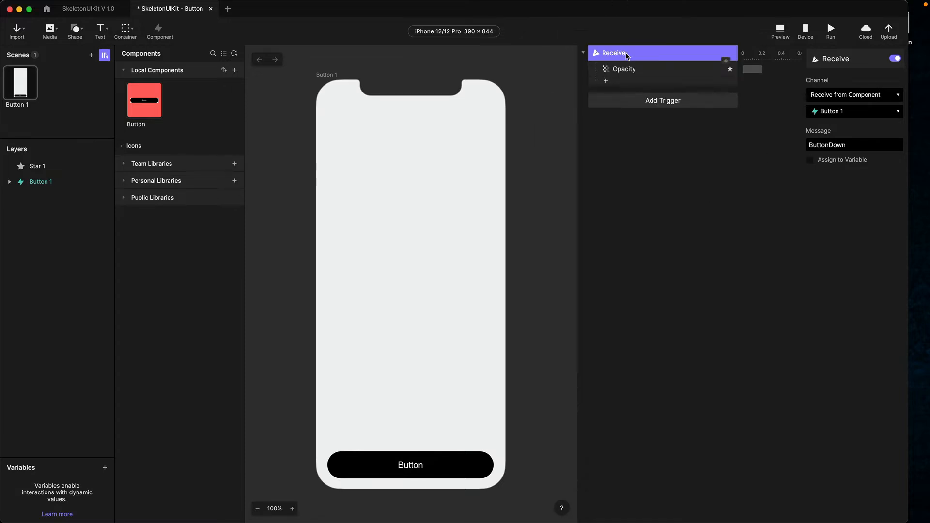
key(super+d)
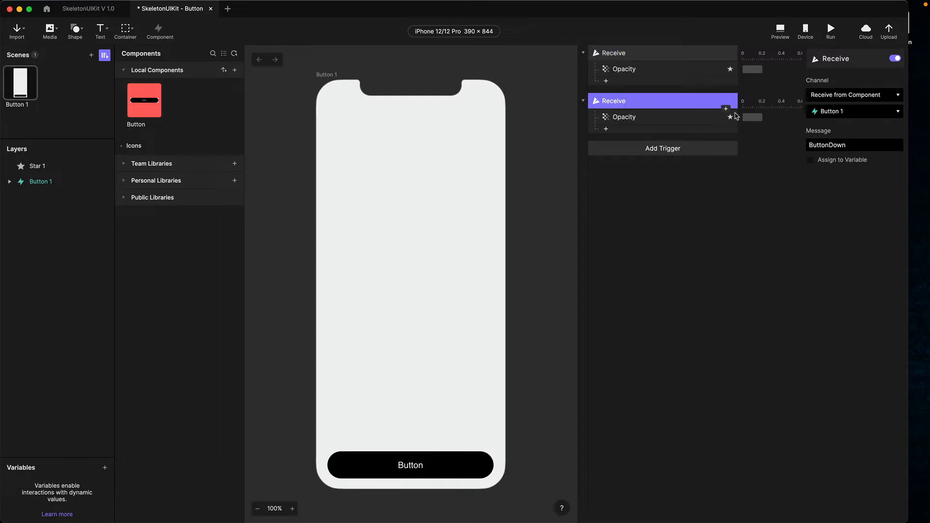
click(847, 145)
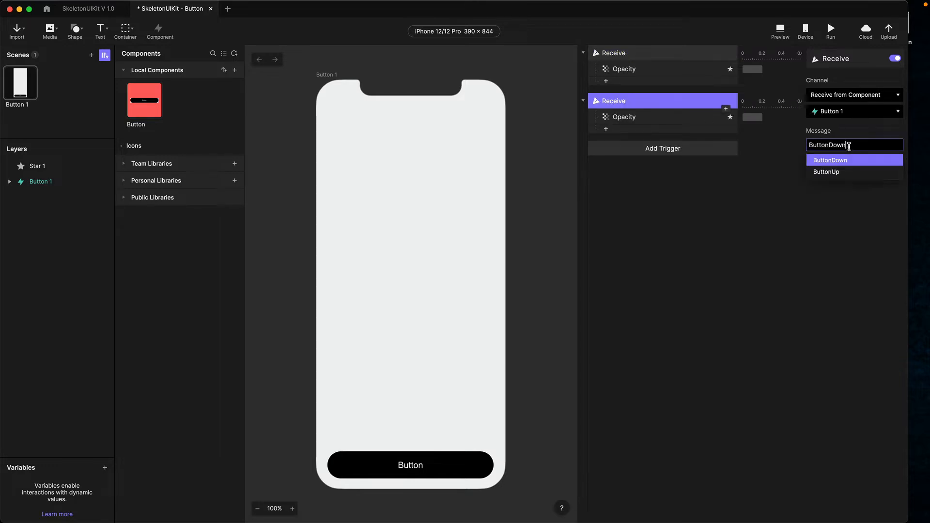
click(826, 172)
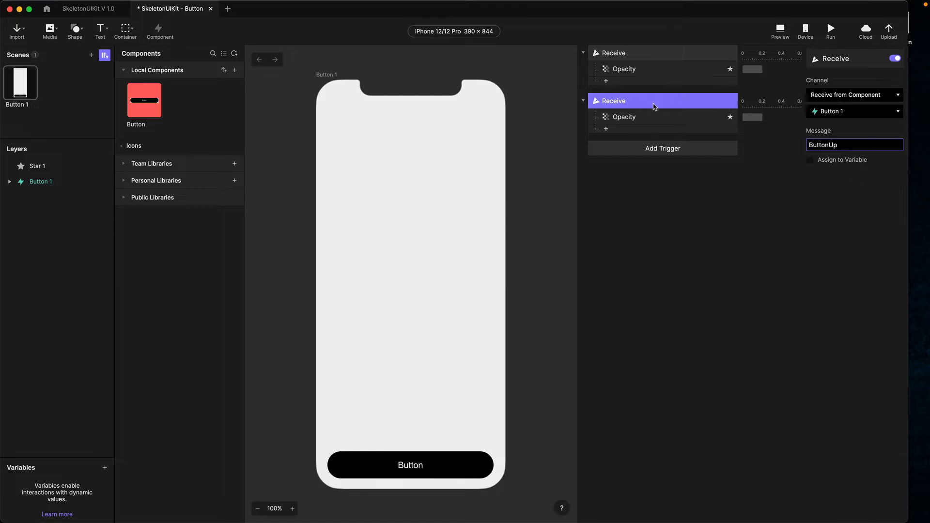
click(627, 119)
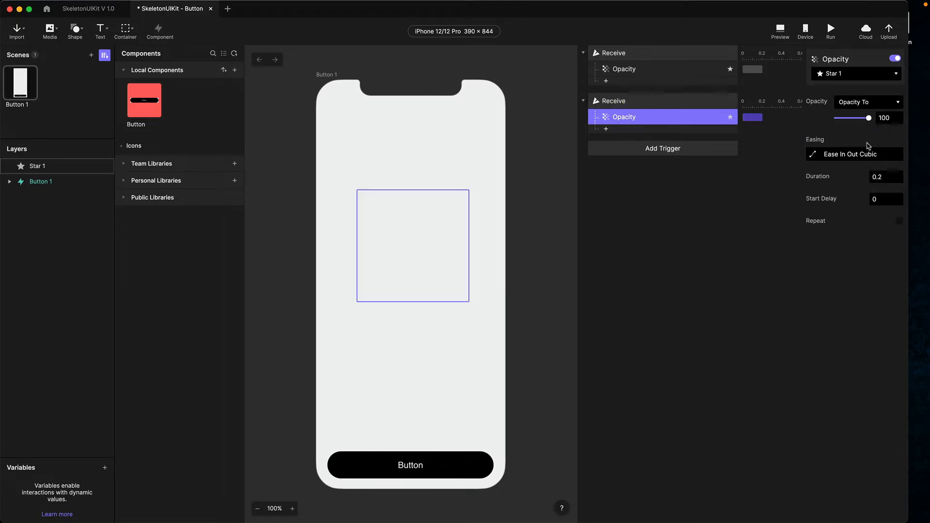
drag(869, 120, 793, 122)
Step: Preview the scene to test the star's response to pressing and releasing the button
click(781, 31)
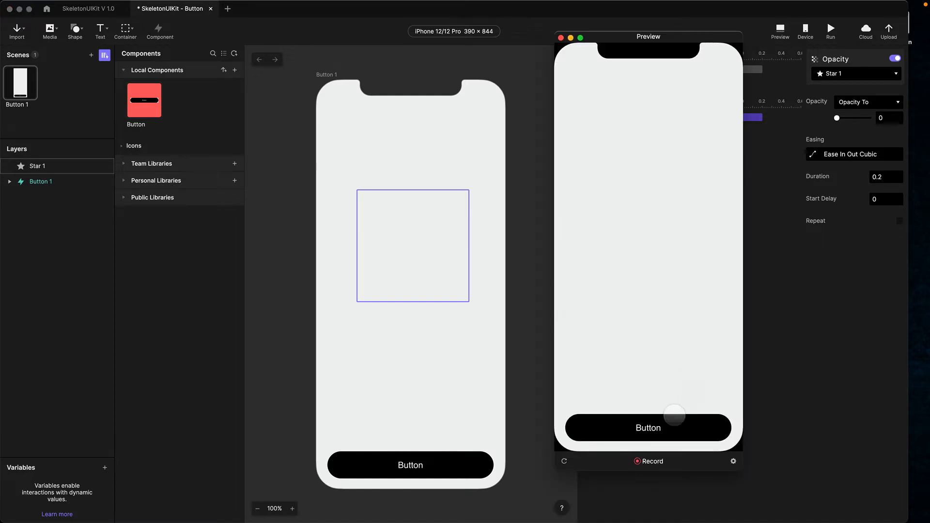
click(651, 430)
drag(591, 39, 538, 58)
click(508, 57)
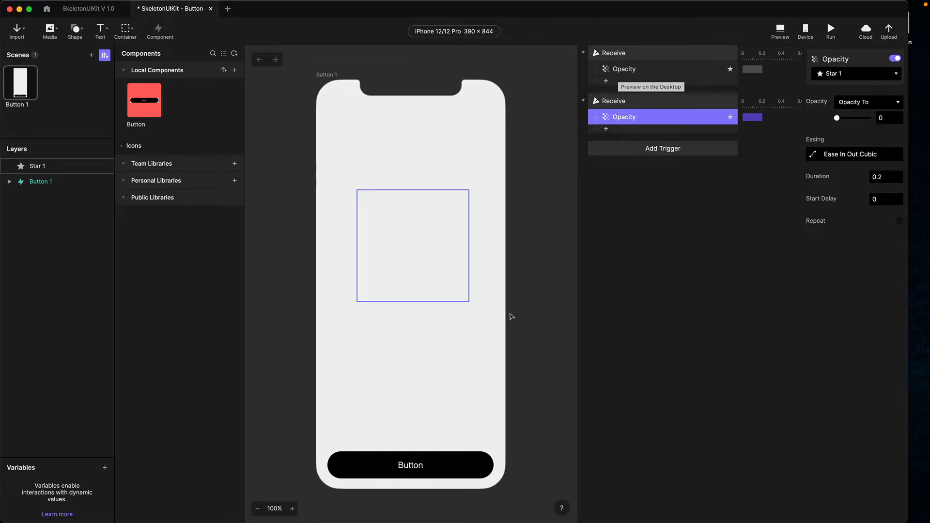
Step: Add a new scene and place the Button component near its lower edge
click(444, 231)
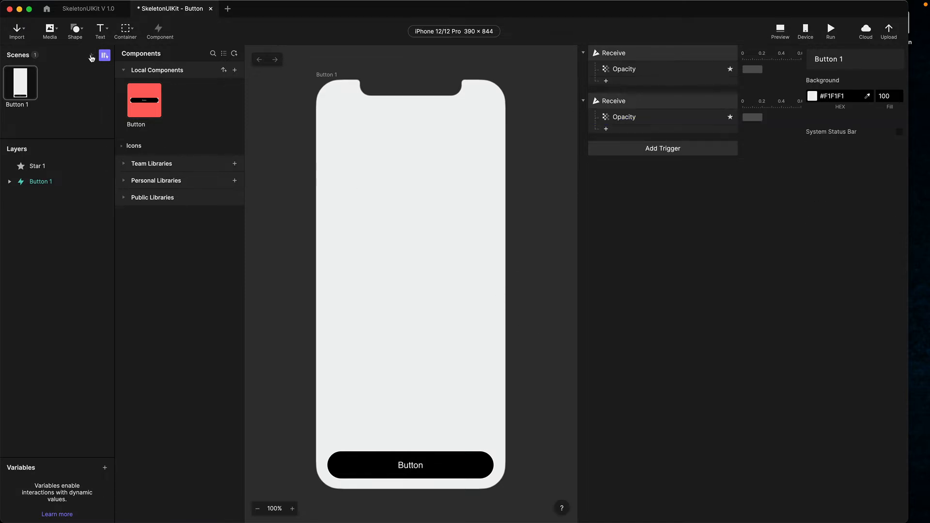
click(91, 55)
drag(142, 101, 438, 469)
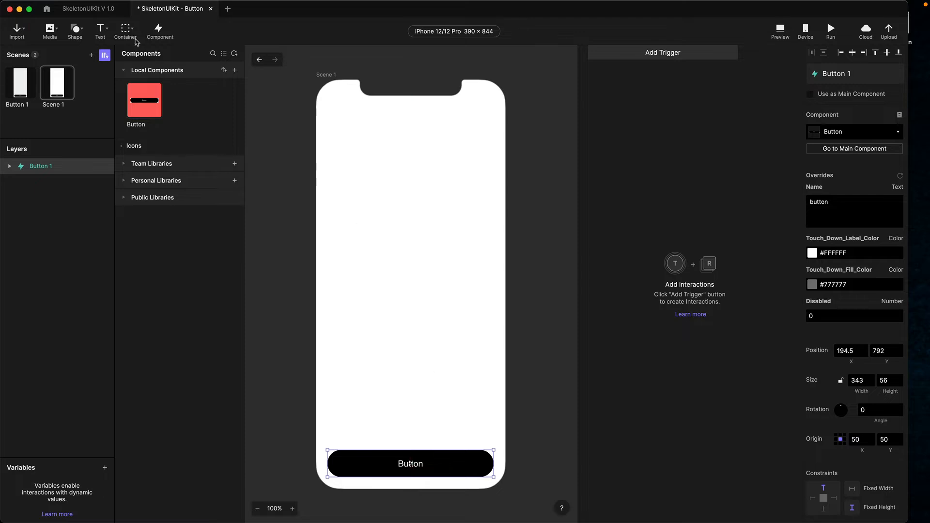
Step: Draw a star in the upper middle of the new scene, sized about 239 × 239 at about X 75, Y 224
click(80, 33)
click(80, 89)
drag(368, 193, 490, 315)
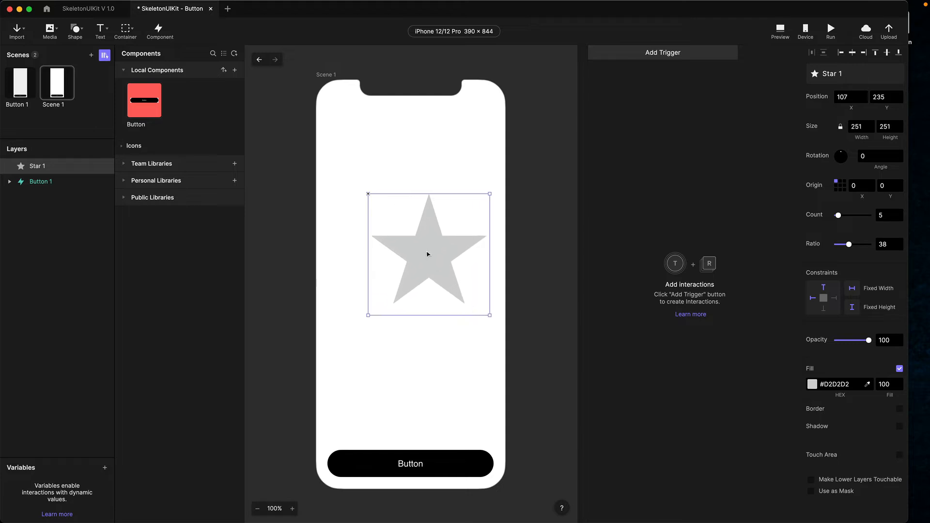
drag(428, 254, 409, 243)
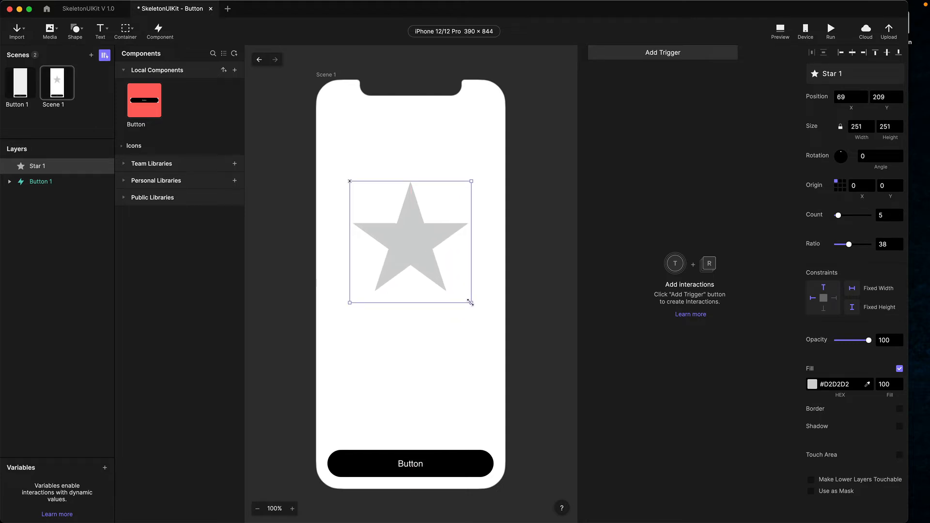
drag(470, 302, 465, 297)
drag(415, 247, 418, 254)
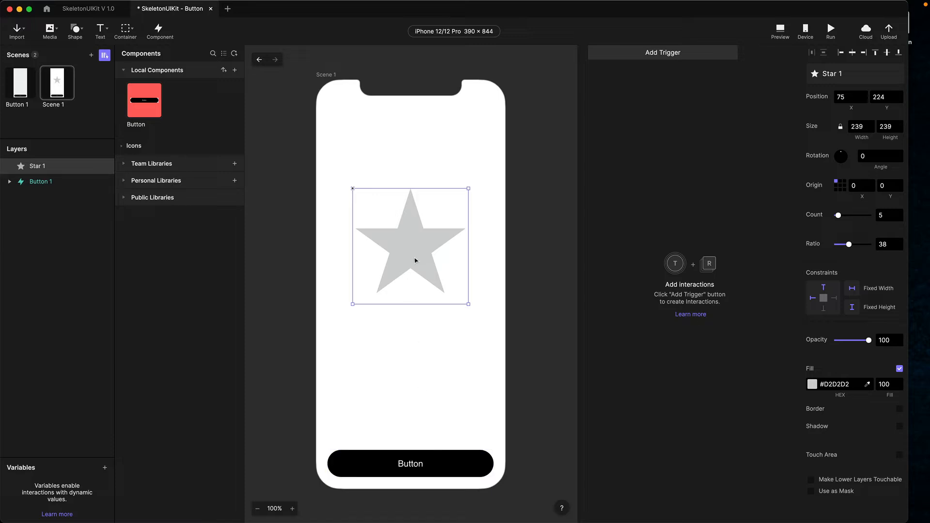
Step: Convert the star into a component and rename its instance layer Star
click(156, 32)
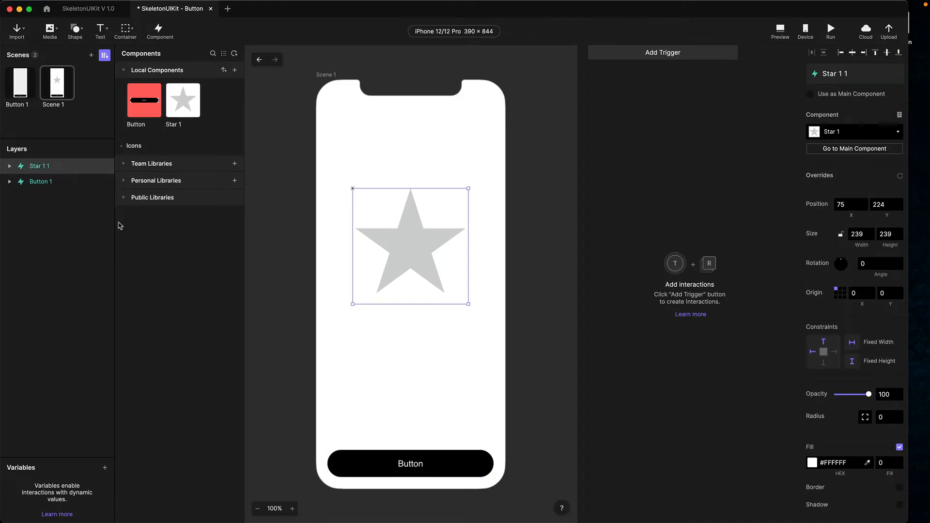
double_click(72, 167)
click(74, 167)
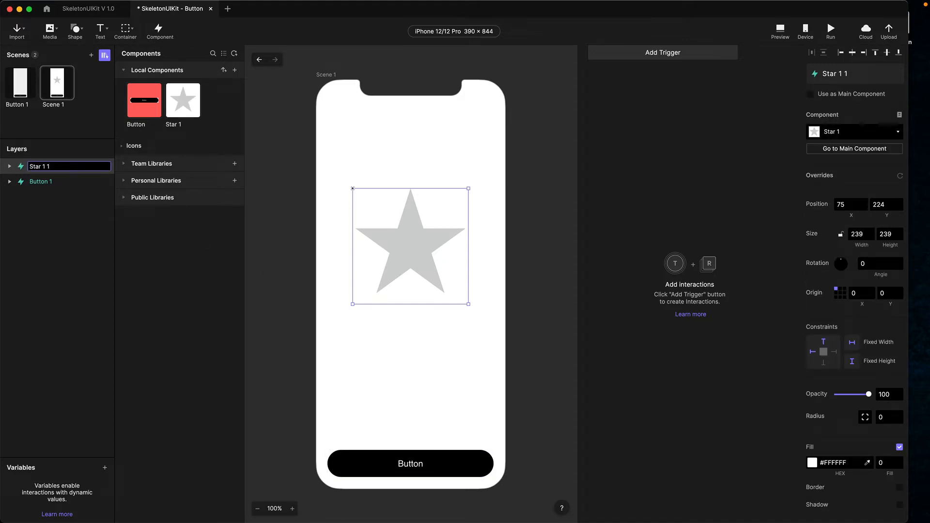
key(Return)
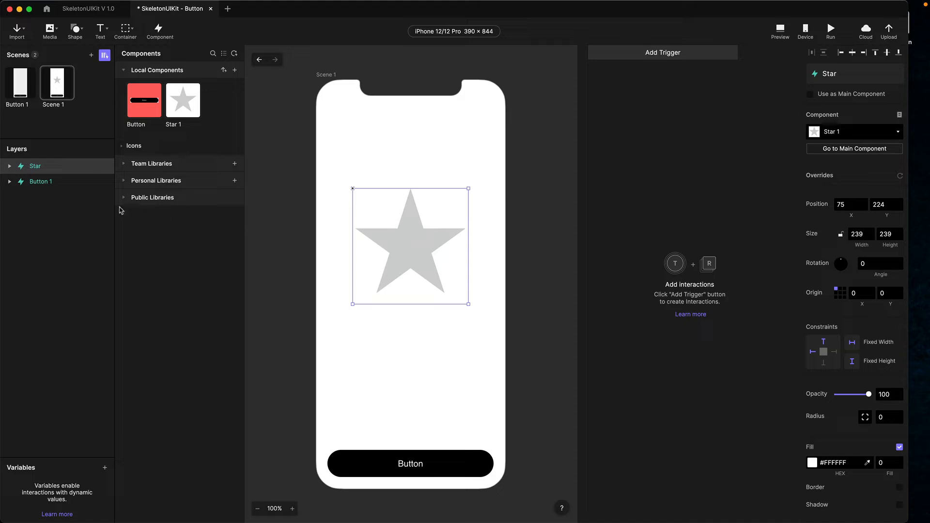
Step: Open the star's main component for editing
right_click(414, 241)
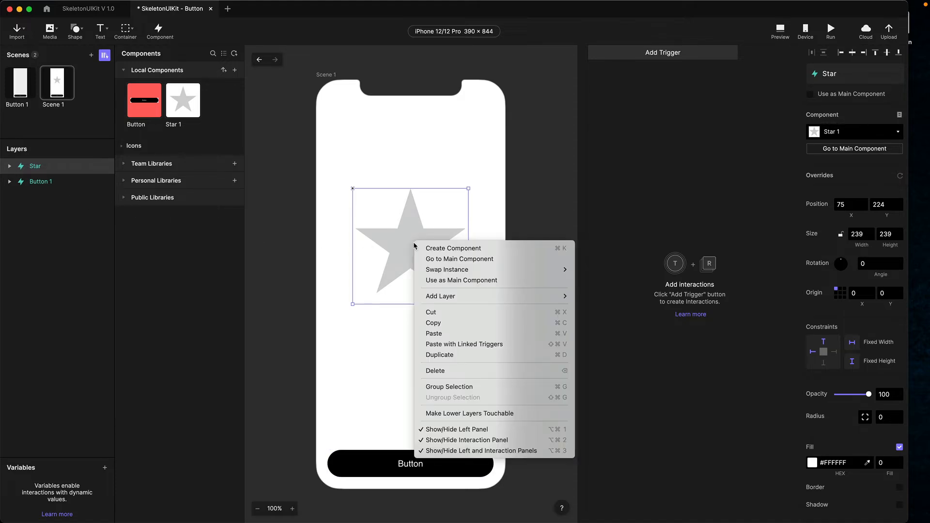
click(450, 263)
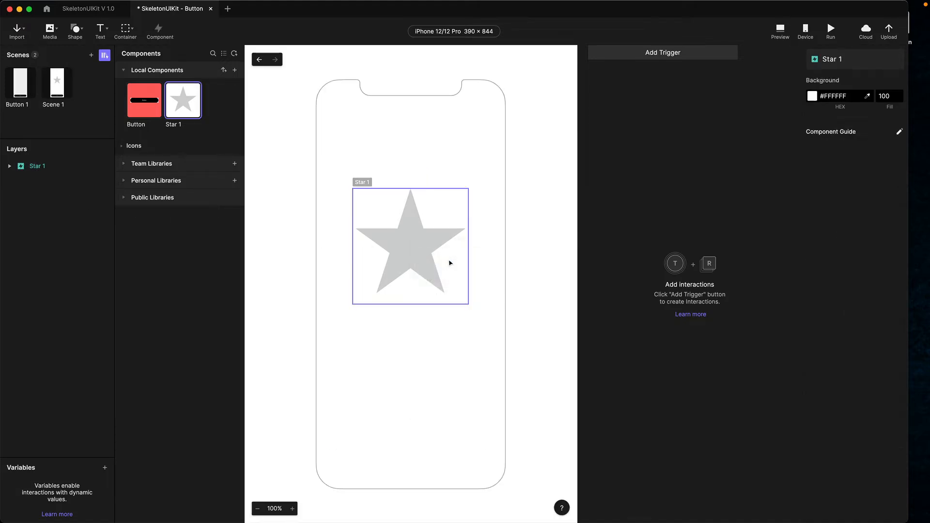
Step: Add a Receive trigger to the star component that listens for the message ButtonUp
click(645, 58)
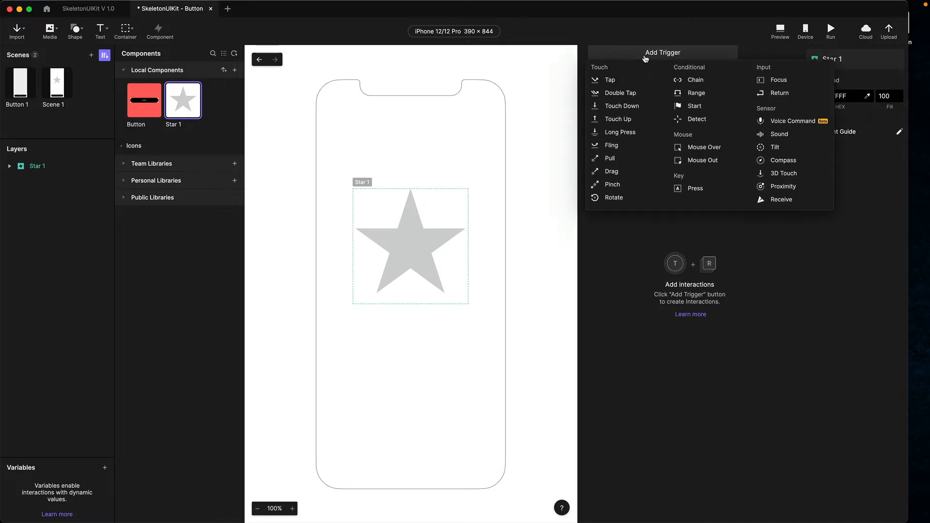
click(782, 199)
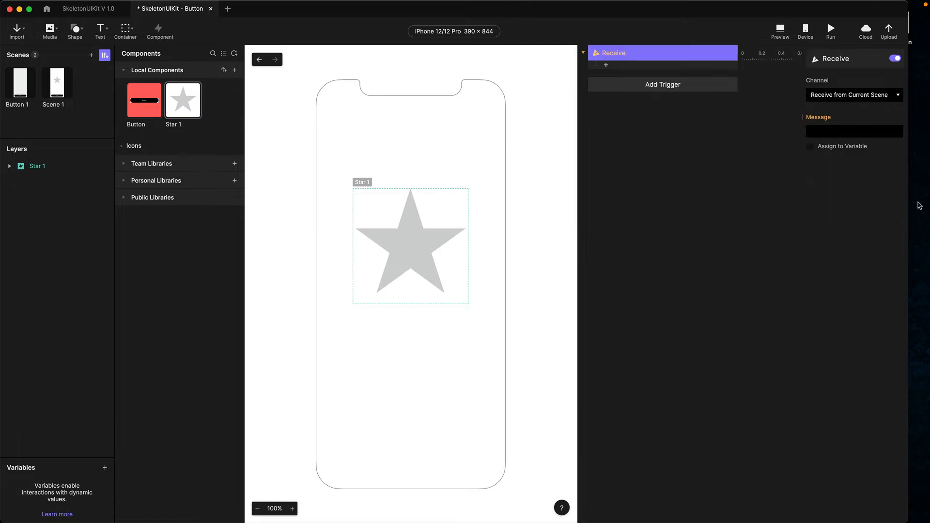
click(834, 132)
text(ButtonUp)
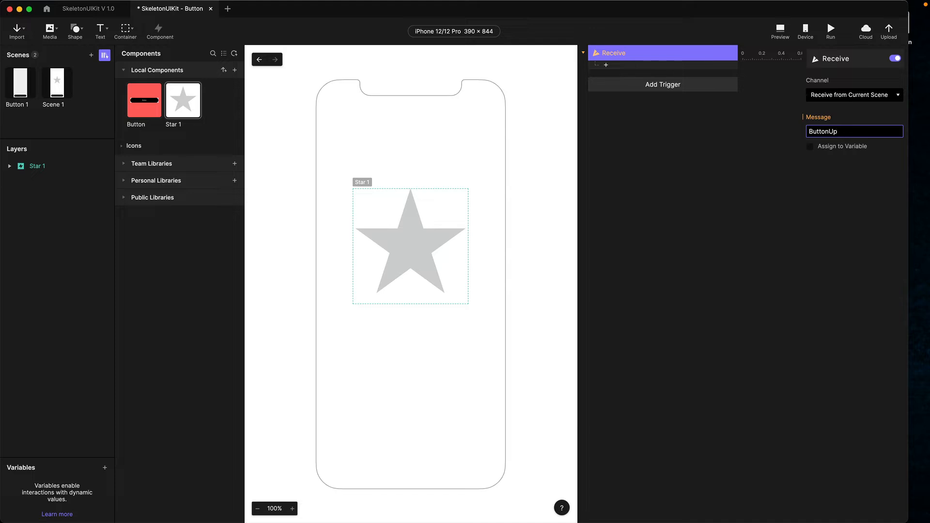
key(Return)
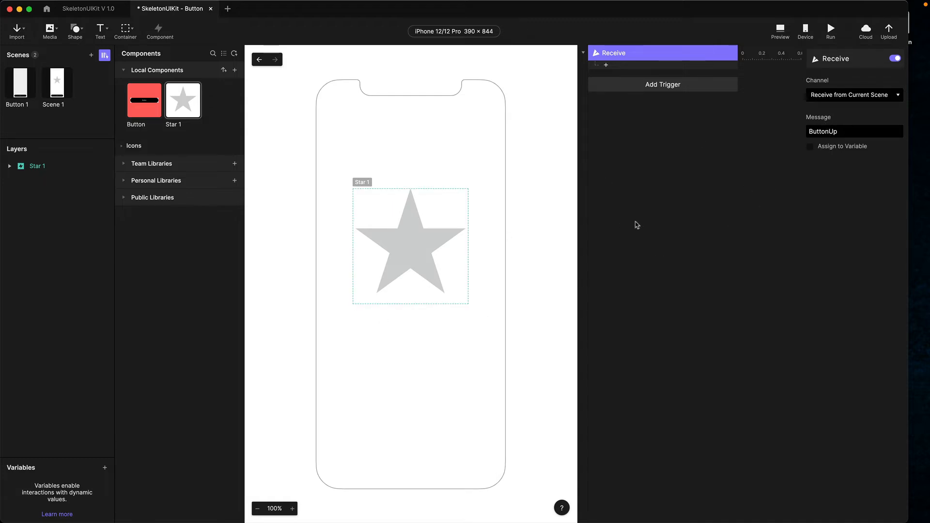
Step: Create a variable named ButtonUp in the star component and set its type to Text
click(104, 468)
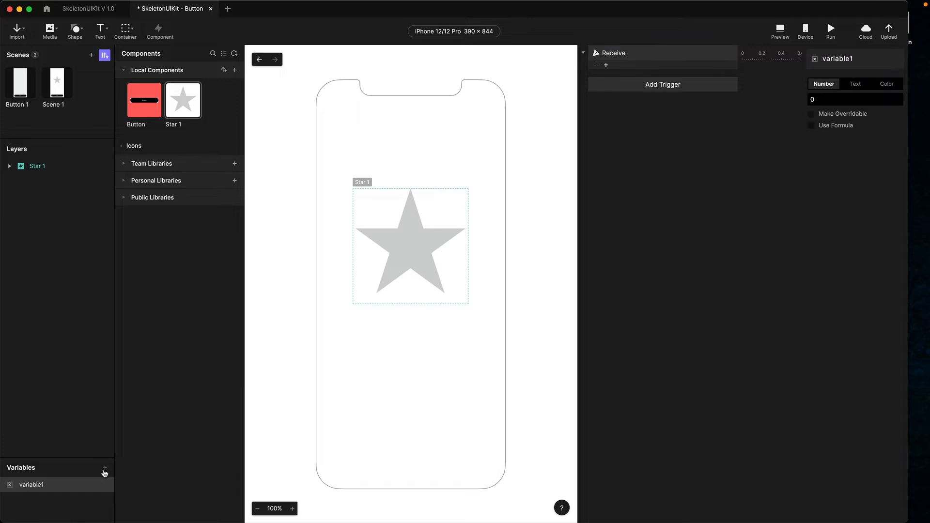
double_click(38, 485)
text(ButtonUp)
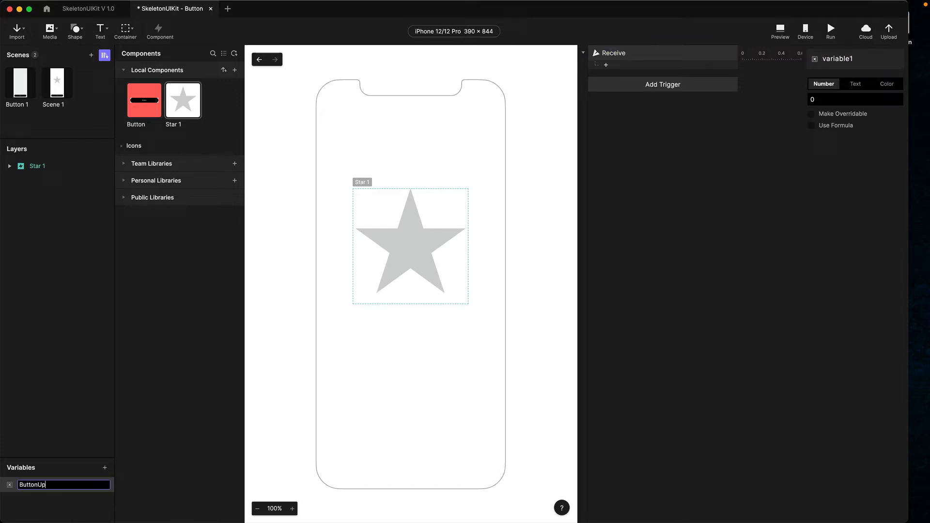
key(Return)
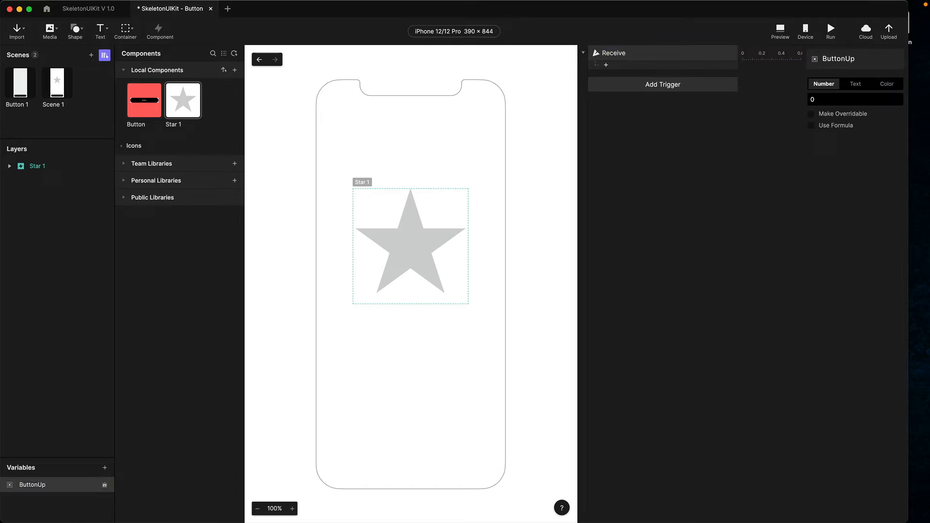
click(855, 90)
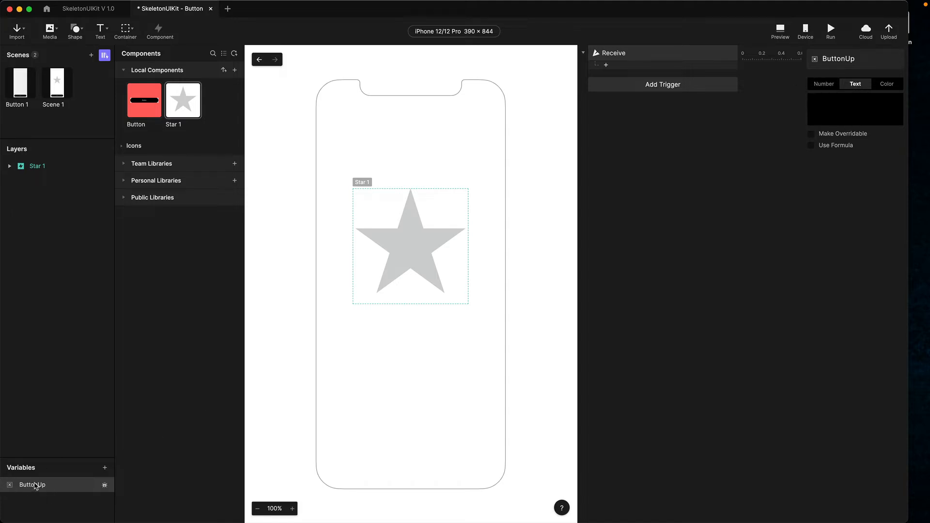
Step: Assign the Receive trigger's incoming message to the ButtonUp variable
click(618, 58)
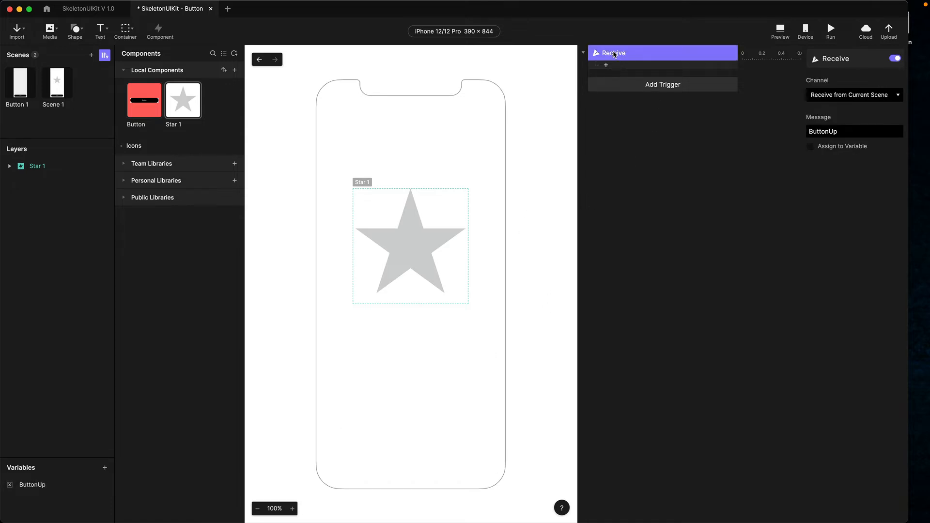
click(810, 148)
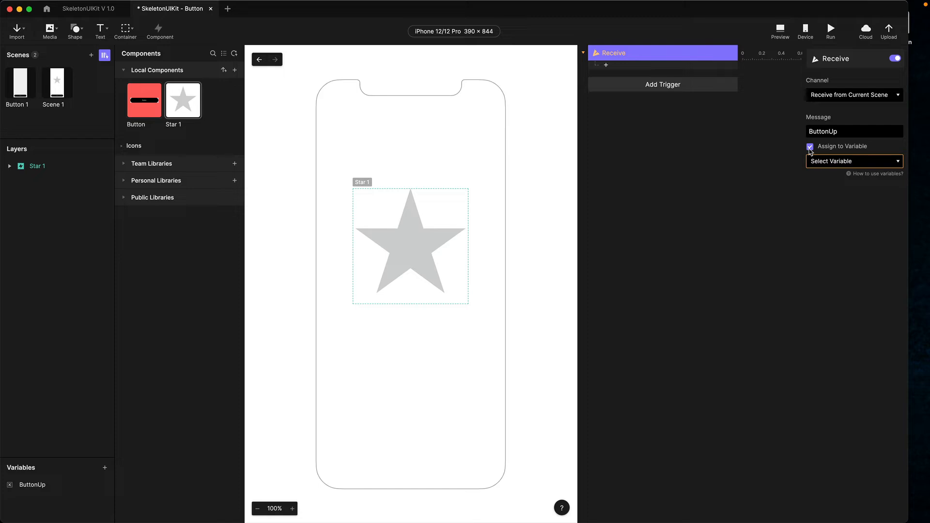
click(822, 168)
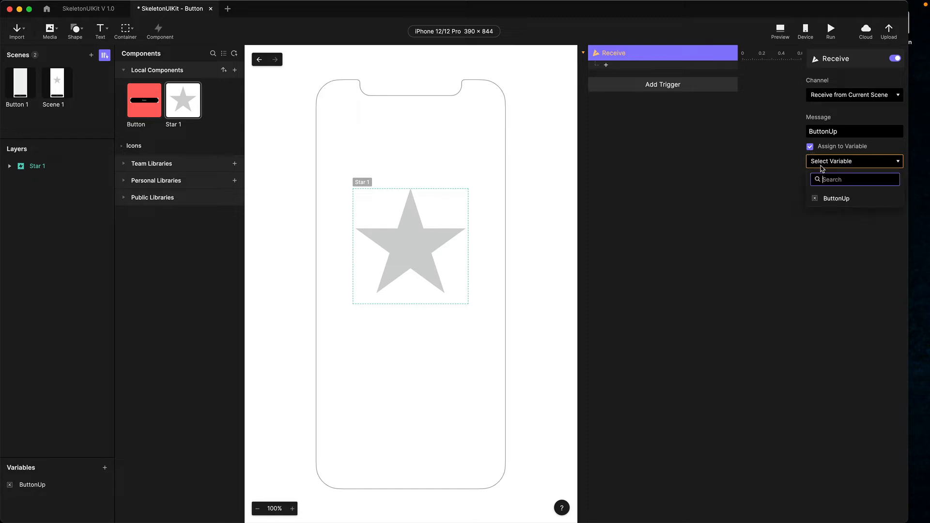
click(827, 200)
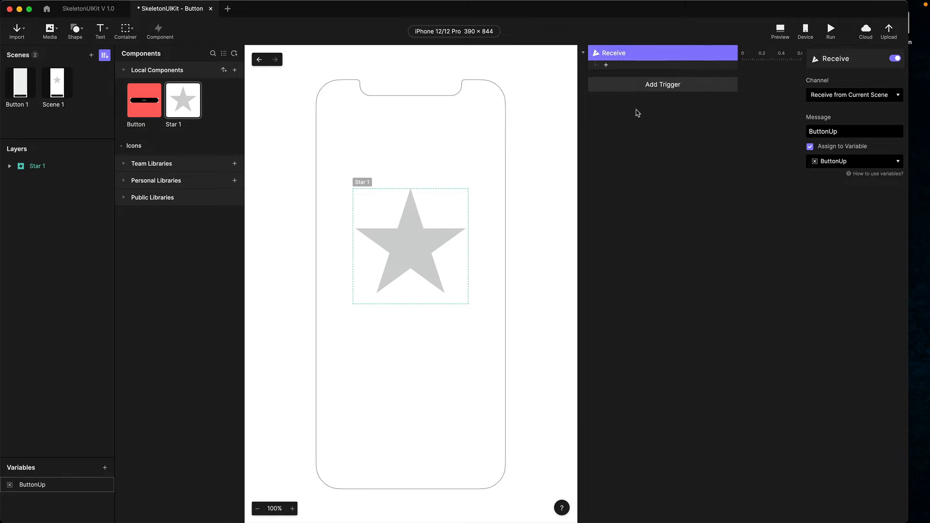
Step: Add a Detect trigger that watches the ButtonUp variable
click(635, 84)
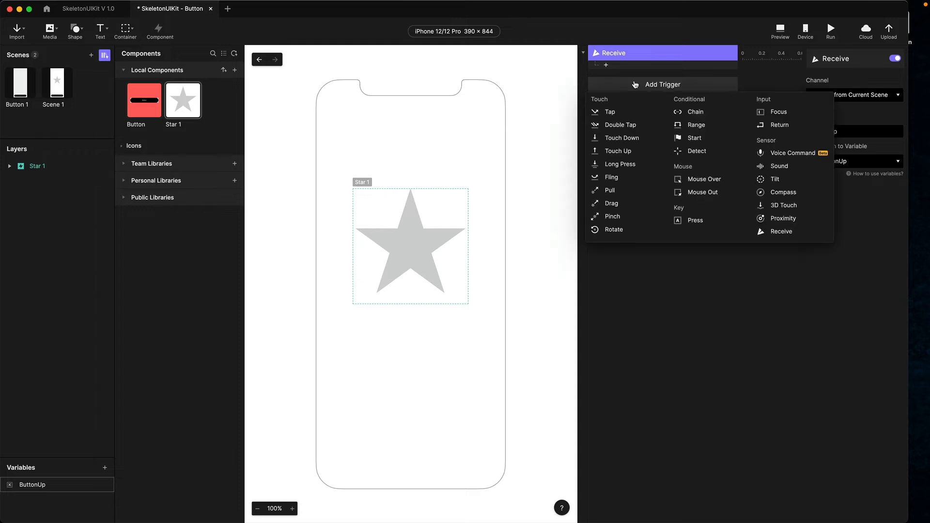
click(684, 152)
click(852, 73)
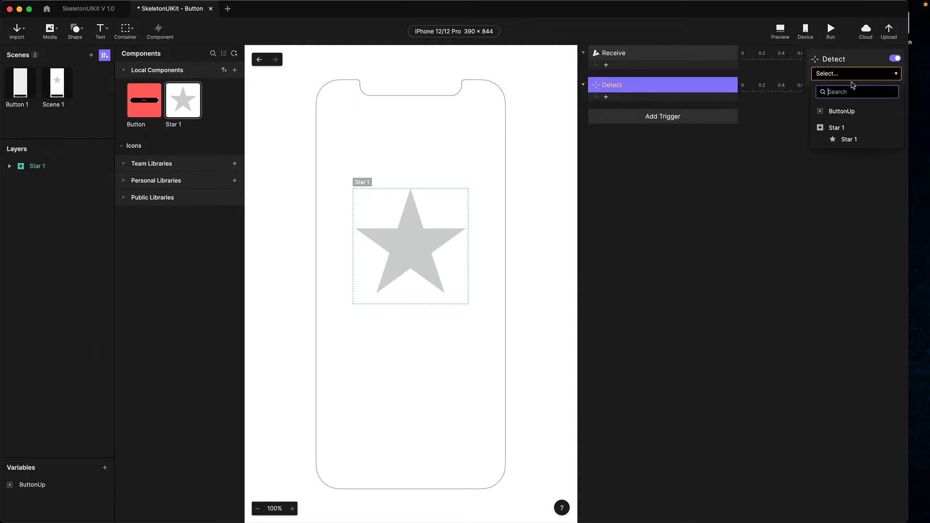
click(849, 112)
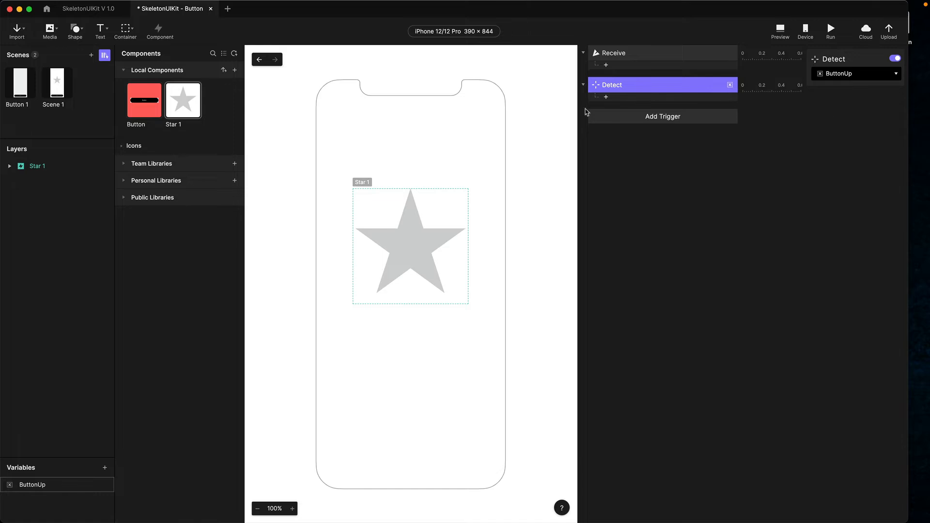
Step: Add a condition under the Detect trigger that requires the ButtonUp variable to equal "ok"
click(606, 96)
click(679, 300)
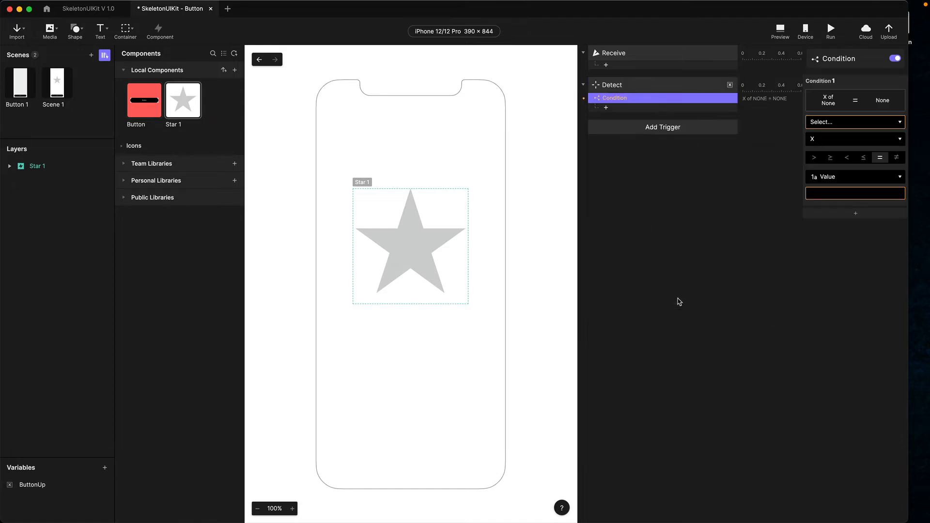
click(855, 122)
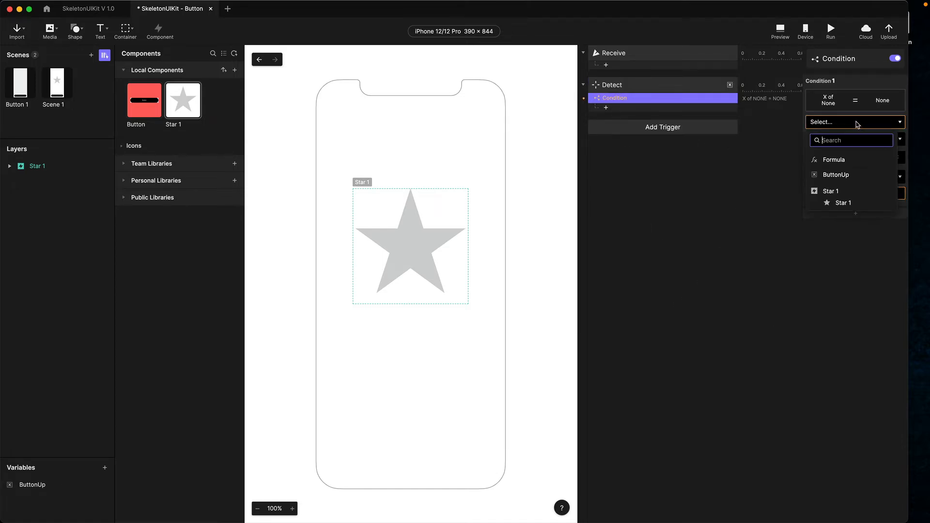
click(852, 174)
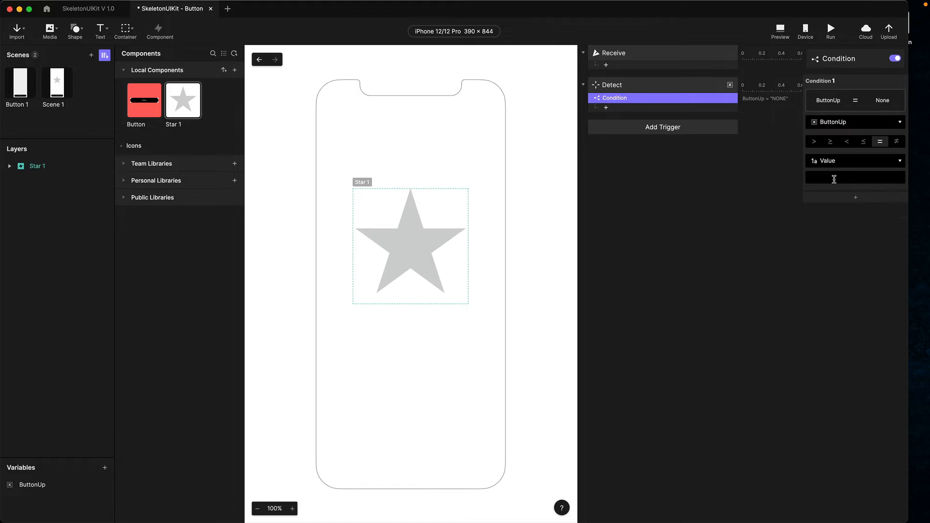
click(831, 178)
key(Return)
Step: Add an Opacity response under the "ok" condition that brings the inner Star 1 shape layer to 100
click(606, 107)
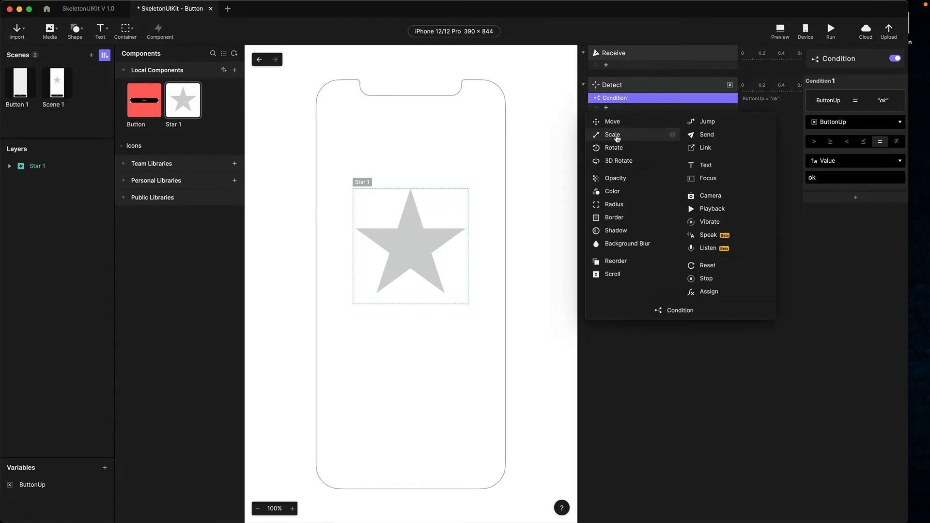
click(616, 179)
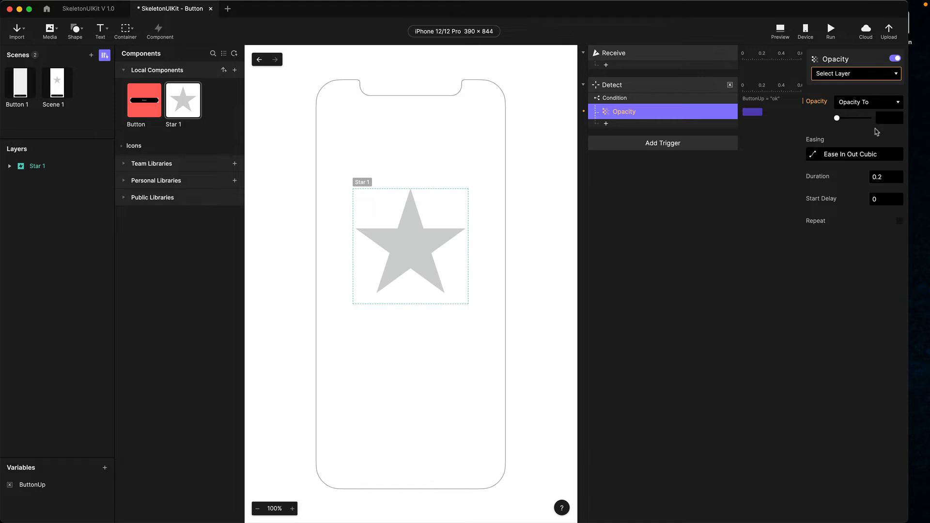
click(838, 75)
click(837, 122)
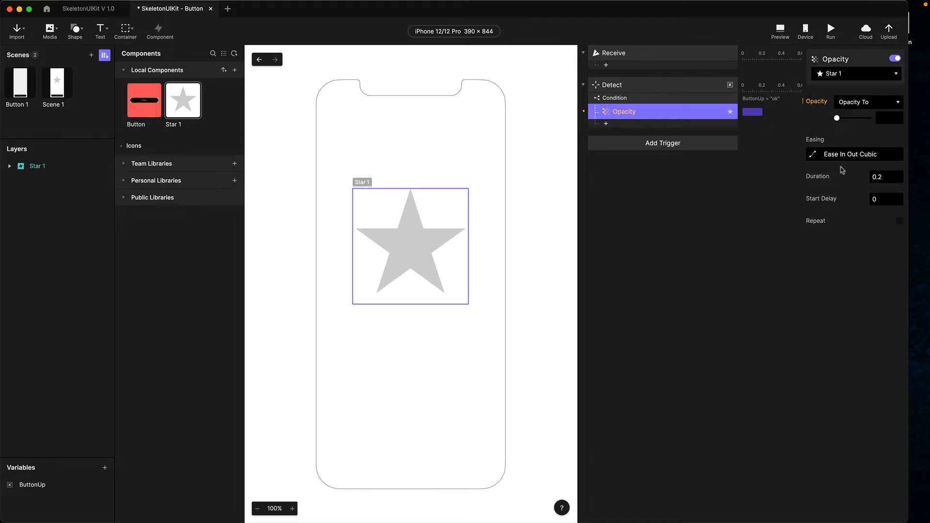
drag(838, 119, 870, 118)
Step: Set the initial opacity of the Star 1 shape layer inside the component to 0
click(33, 167)
click(9, 166)
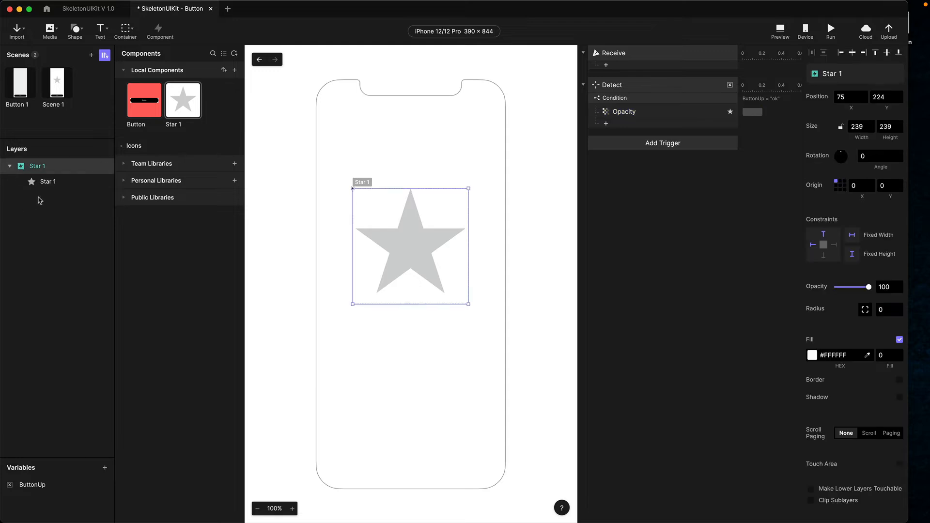
click(41, 183)
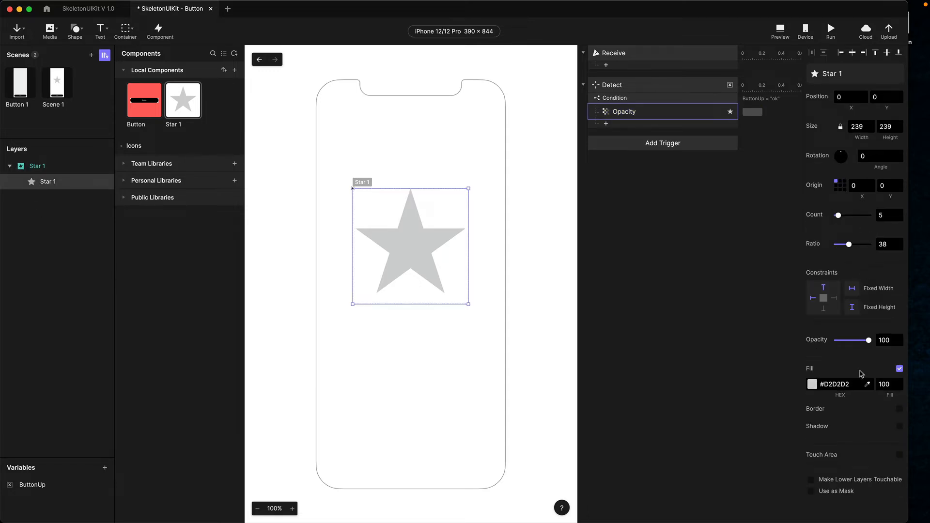
drag(868, 342, 816, 343)
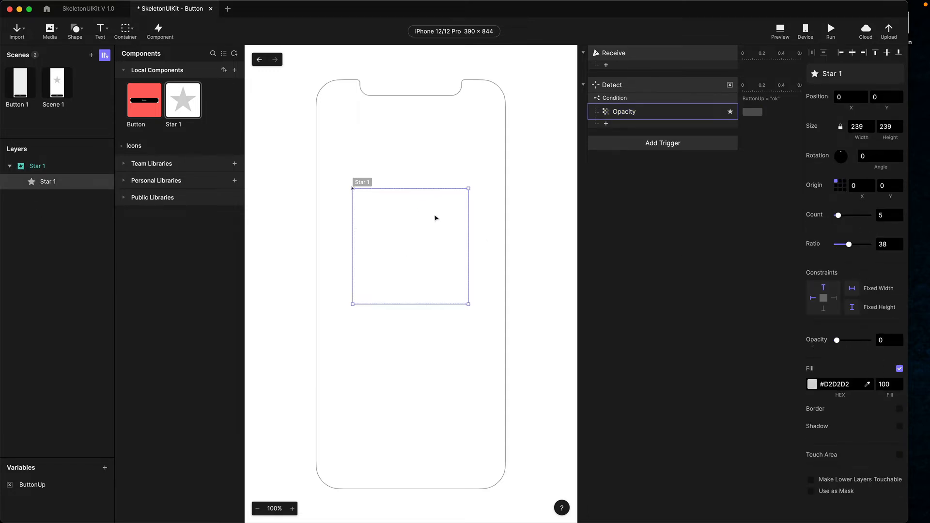
click(595, 202)
Step: Duplicate the "ok" condition with its Opacity response and set the copy's comparison value to "cancel"
click(600, 98)
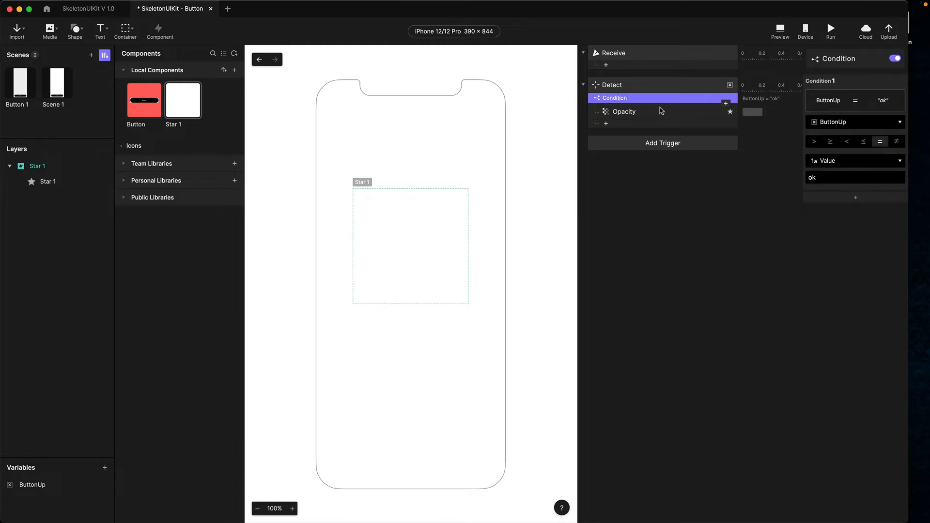
key(super+d)
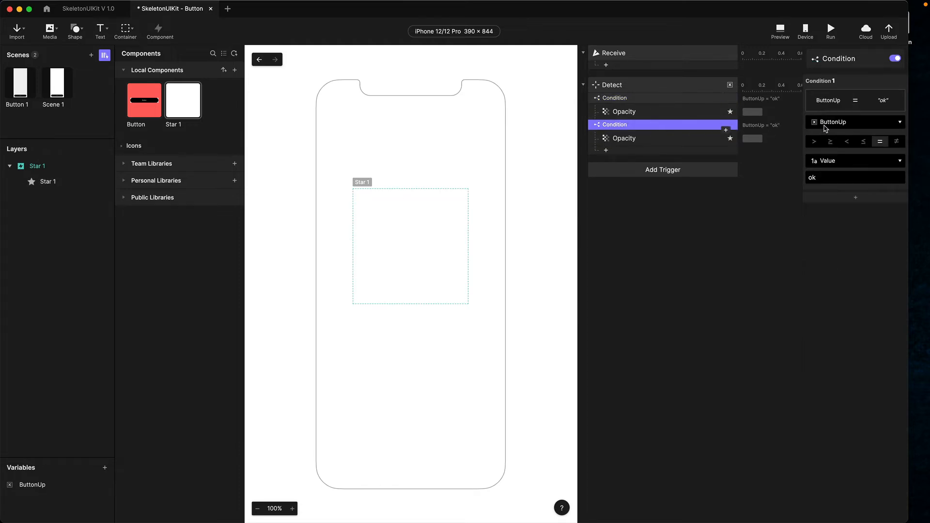
double_click(816, 178)
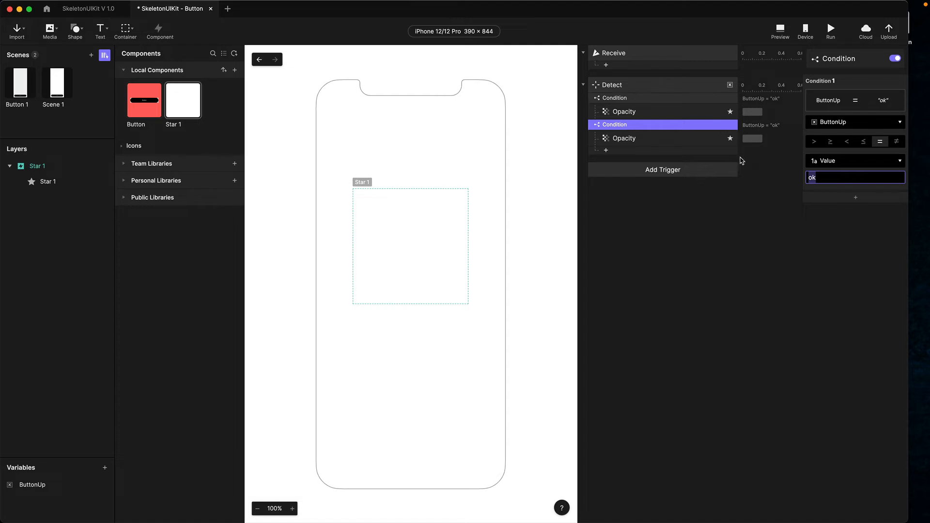
text(cancel)
key(Return)
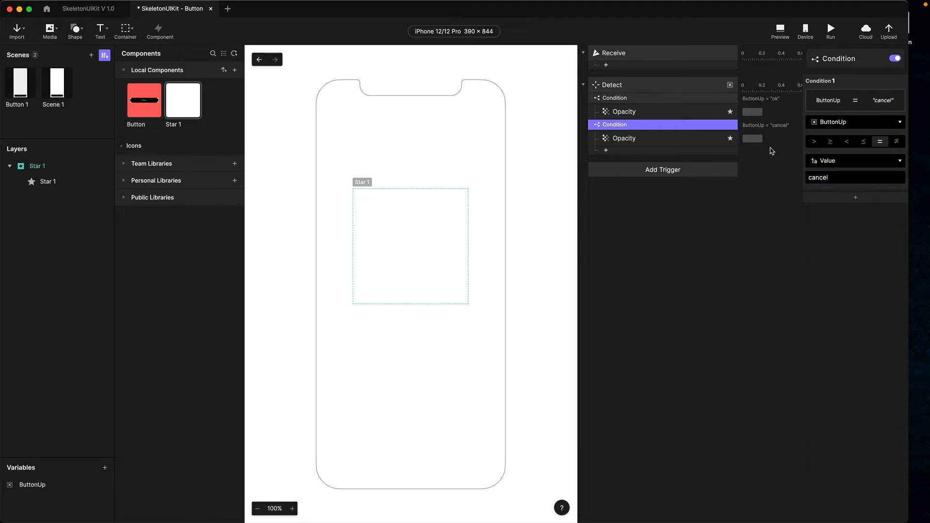
Step: Set the Opacity response under the "cancel" condition to 0
click(630, 140)
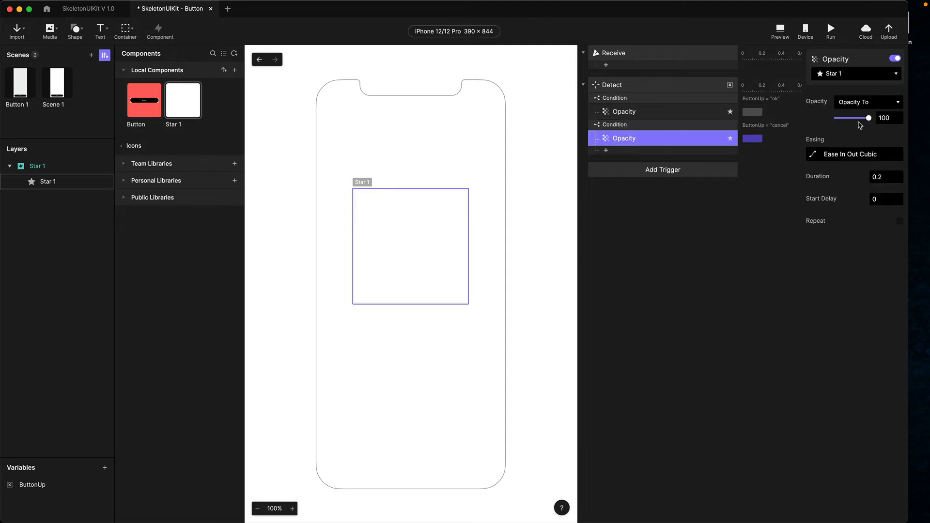
drag(869, 120, 836, 120)
click(686, 257)
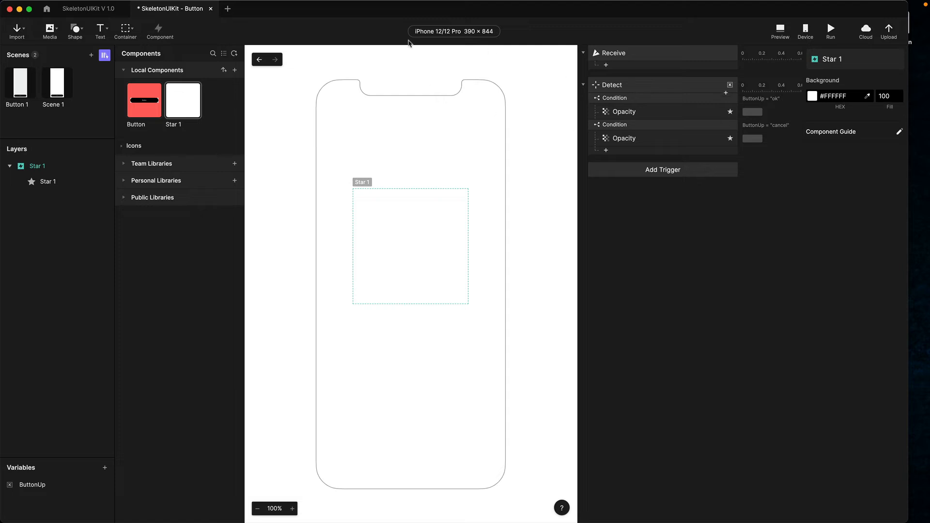
Step: Return to Scene 1, duplicate the Button instance and place the copy above the original at about X 194.5, Y 706
click(262, 60)
click(440, 465)
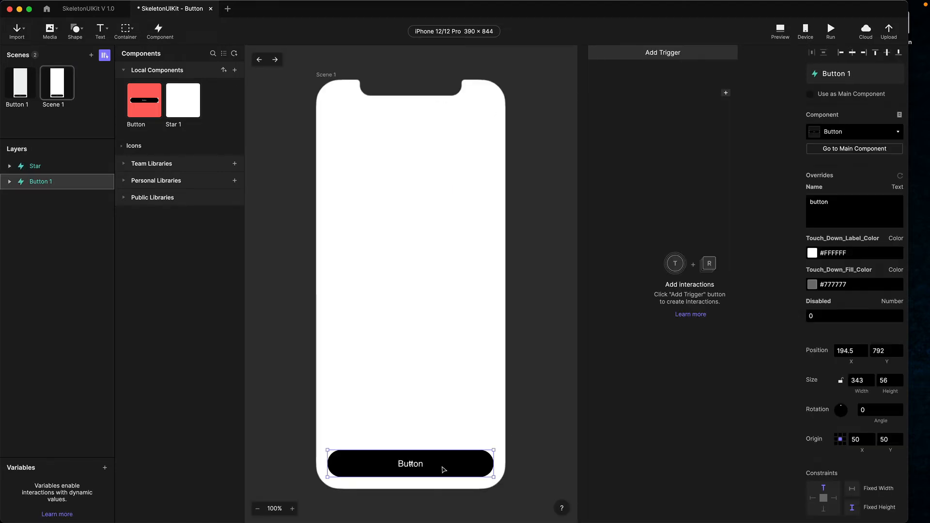
key(super+d)
drag(442, 467, 426, 426)
click(385, 426)
click(375, 466)
click(371, 426)
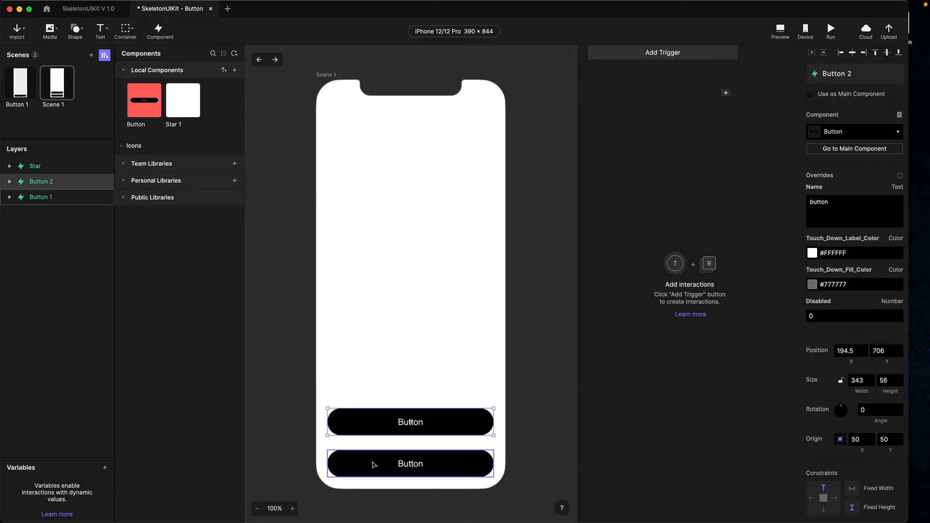
Step: Change the upper button's label text to Ok
double_click(412, 423)
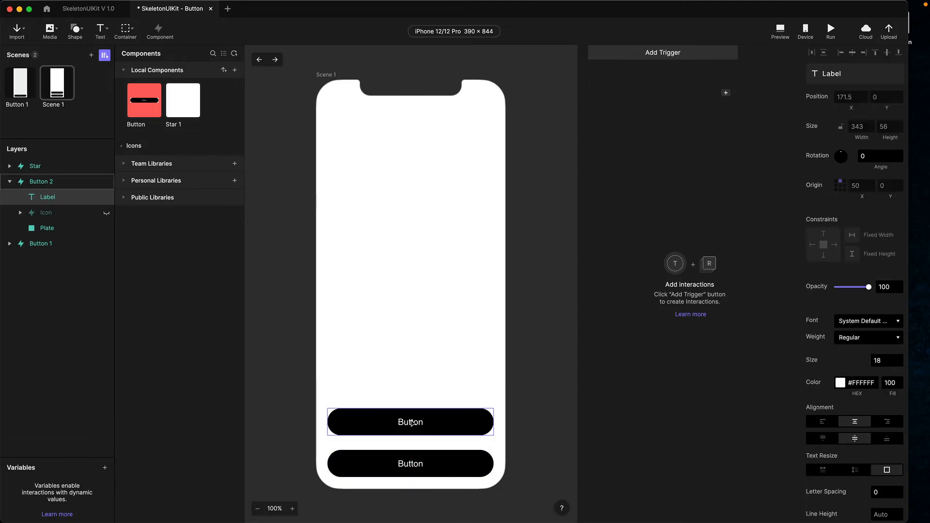
double_click(411, 422)
text(Ok)
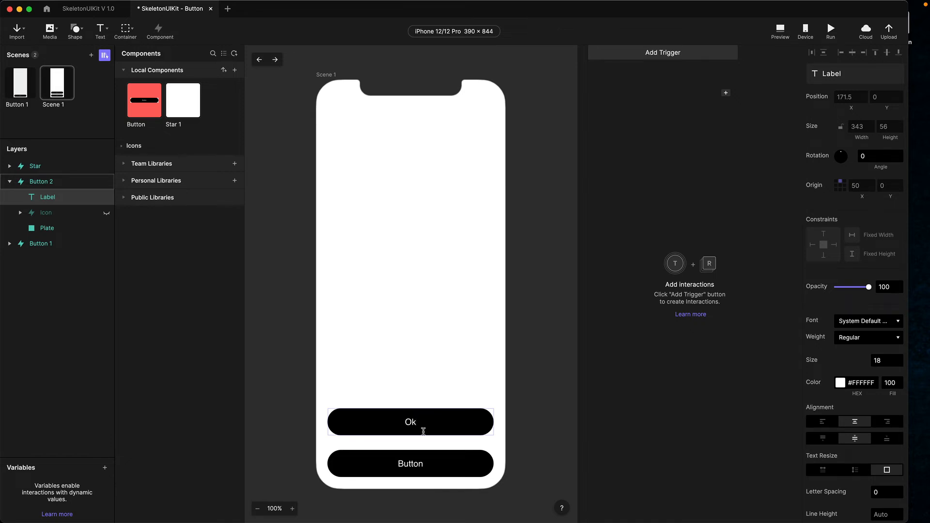
Step: Change the lower button's label text to Cancel
click(413, 466)
click(413, 466)
double_click(414, 465)
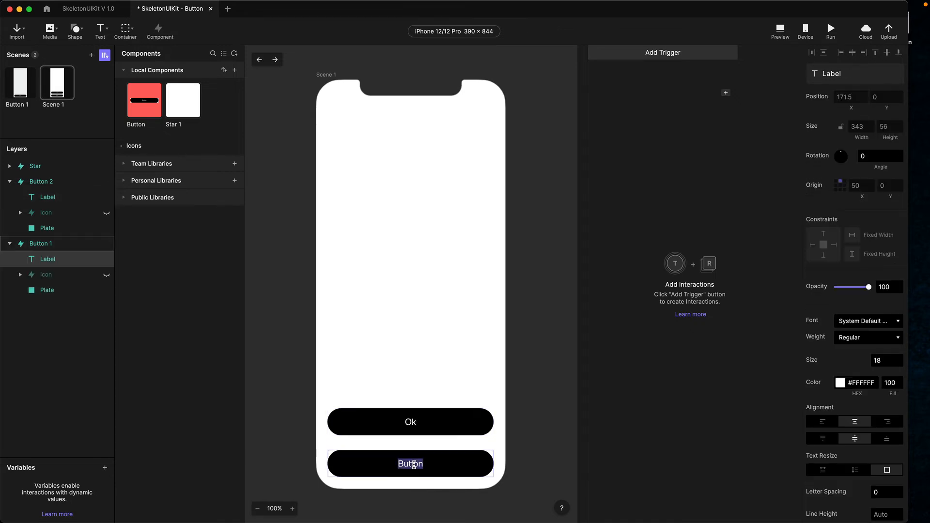
text(Cancel)
key(Escape)
Step: Set the Name override of the Ok button to "ok"
click(410, 421)
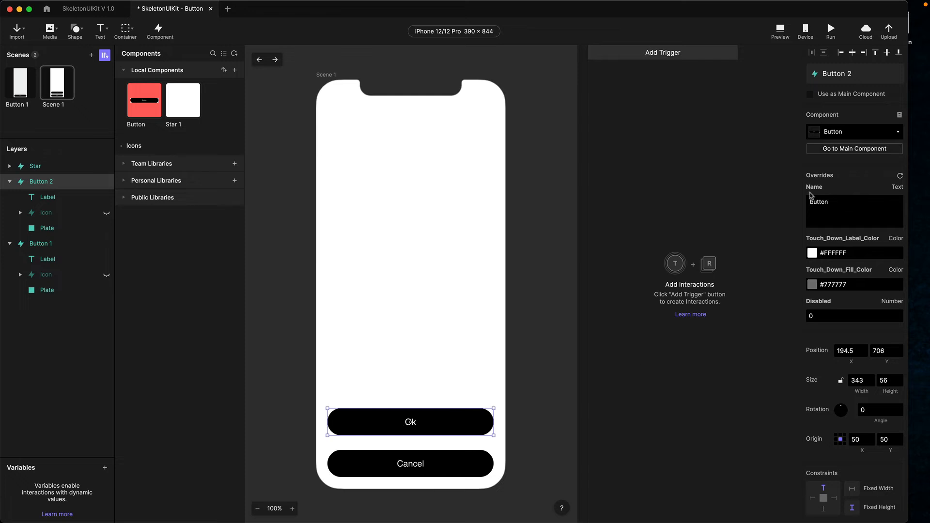
click(834, 204)
drag(837, 206, 798, 203)
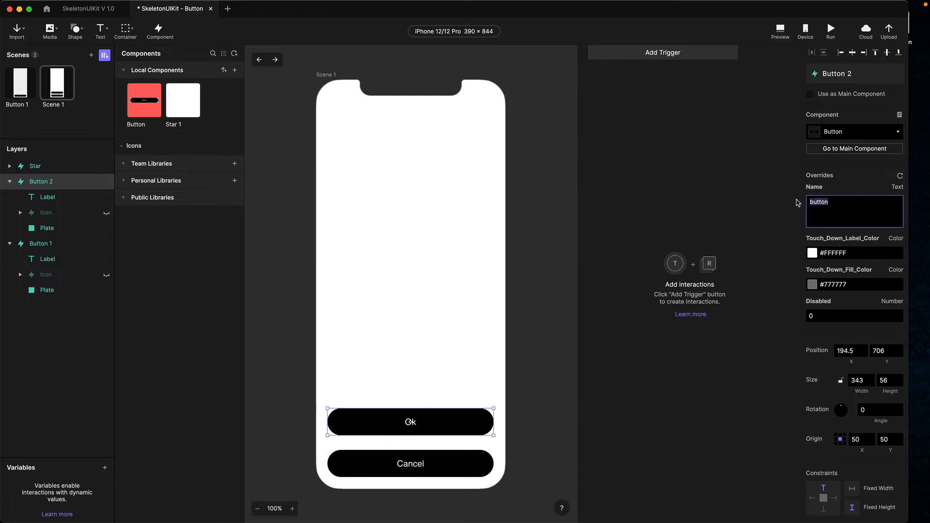
text(ok)
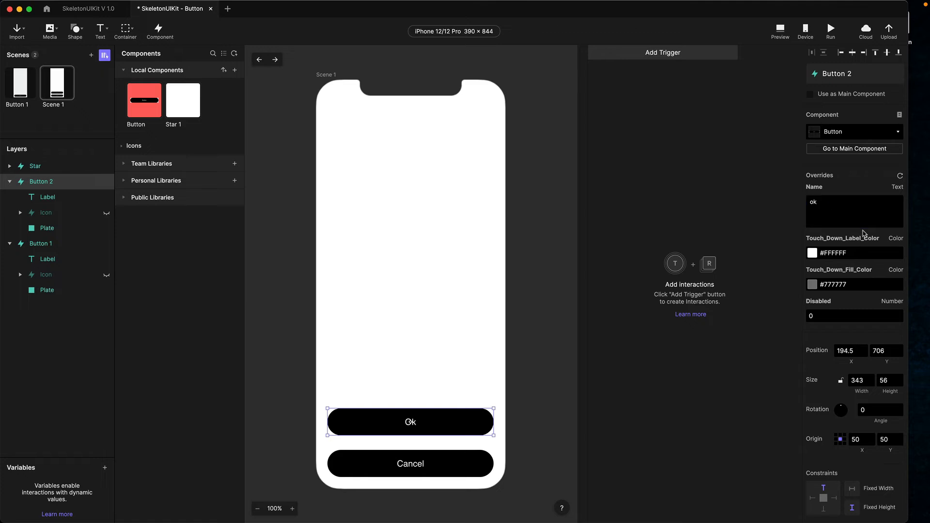
Step: Set the Name override of the Cancel button to "cancel" and check the overrides on both buttons
click(416, 471)
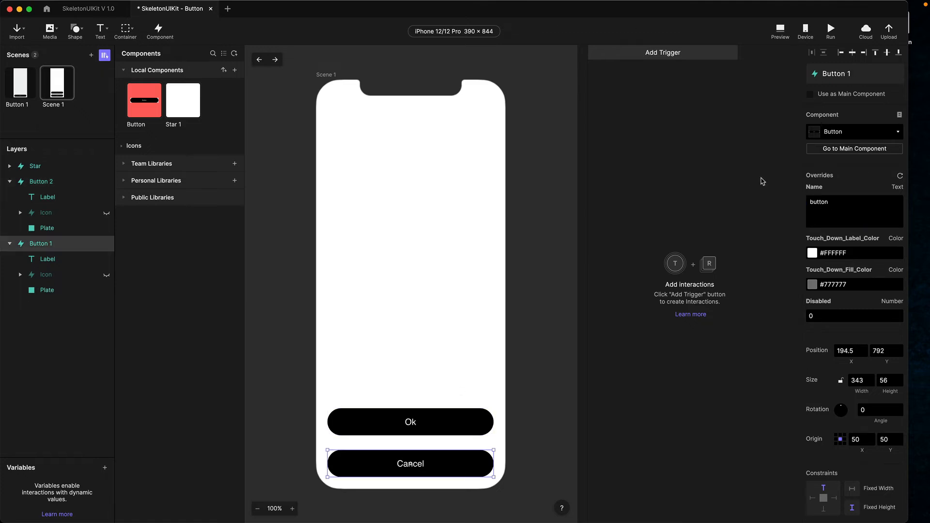
drag(839, 207, 801, 203)
text(cancel)
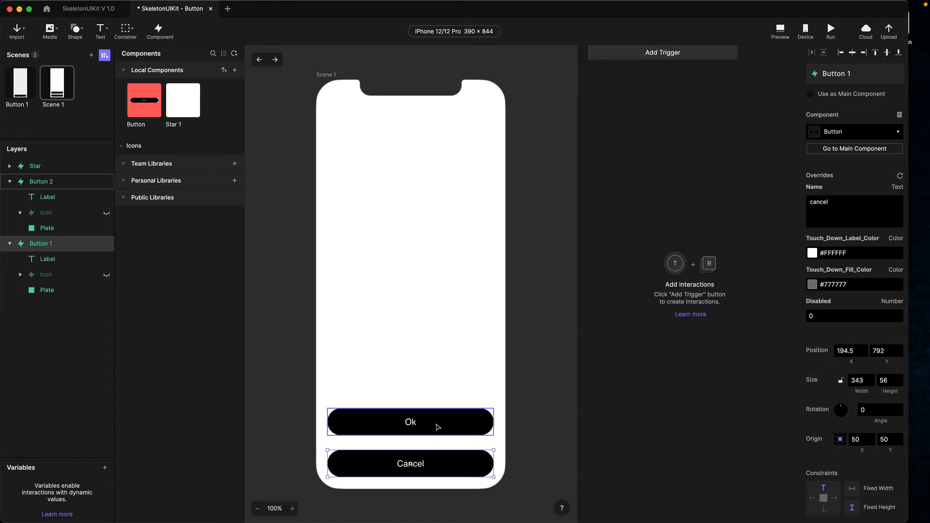
click(437, 425)
click(437, 467)
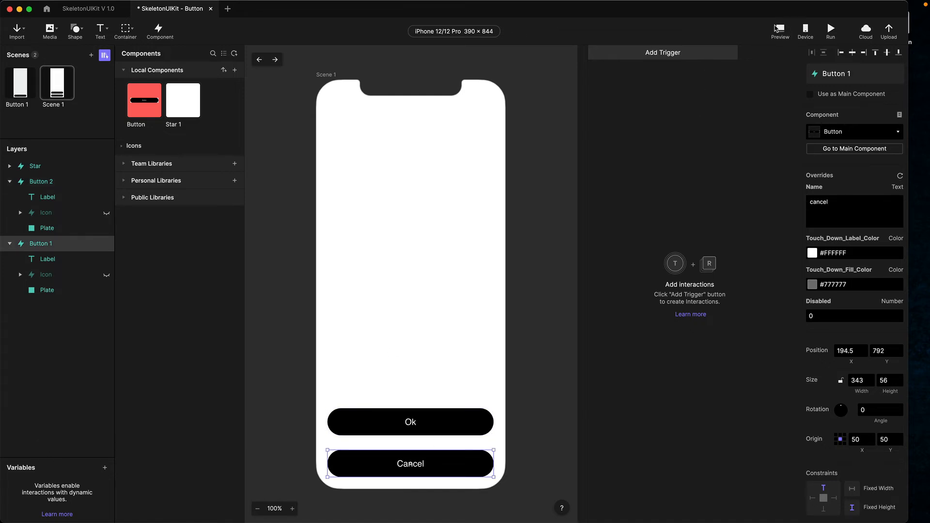
Step: Preview Scene 1 and test how the Ok and Cancel buttons affect the star
click(779, 29)
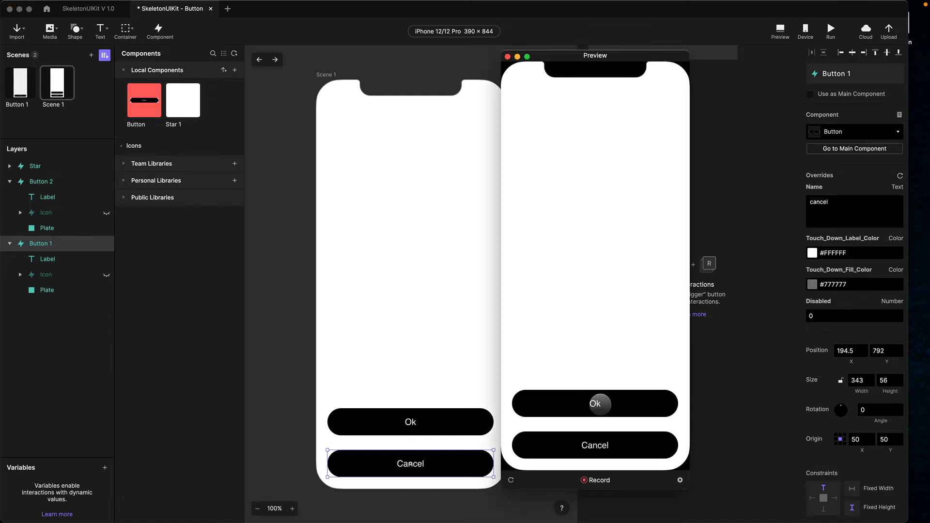
click(600, 404)
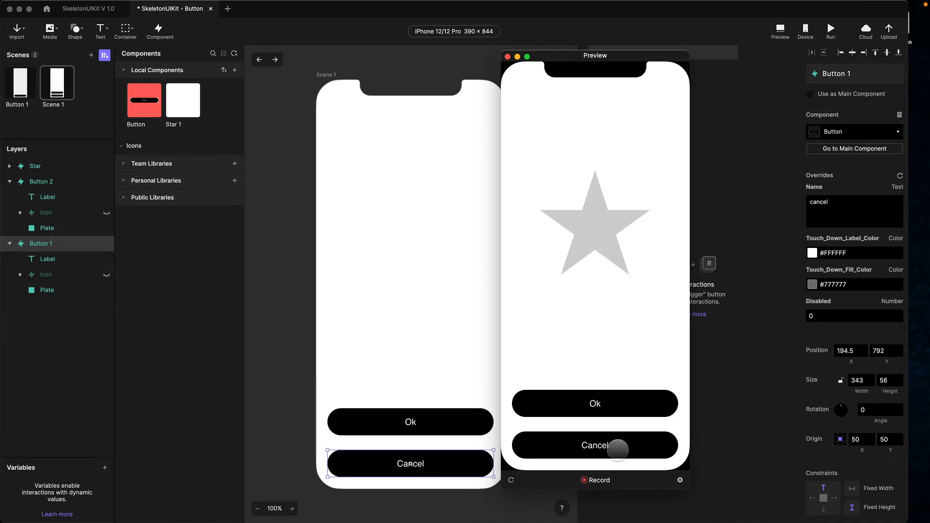
click(617, 448)
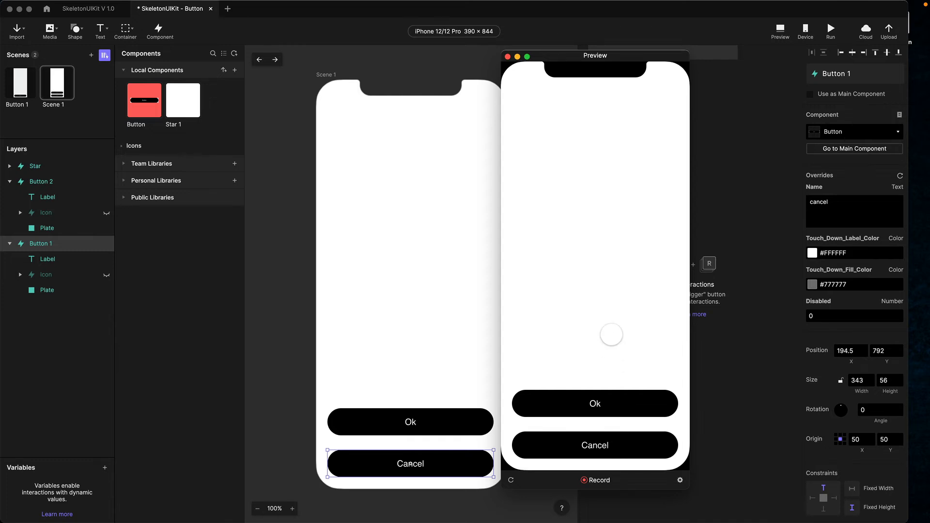
click(428, 332)
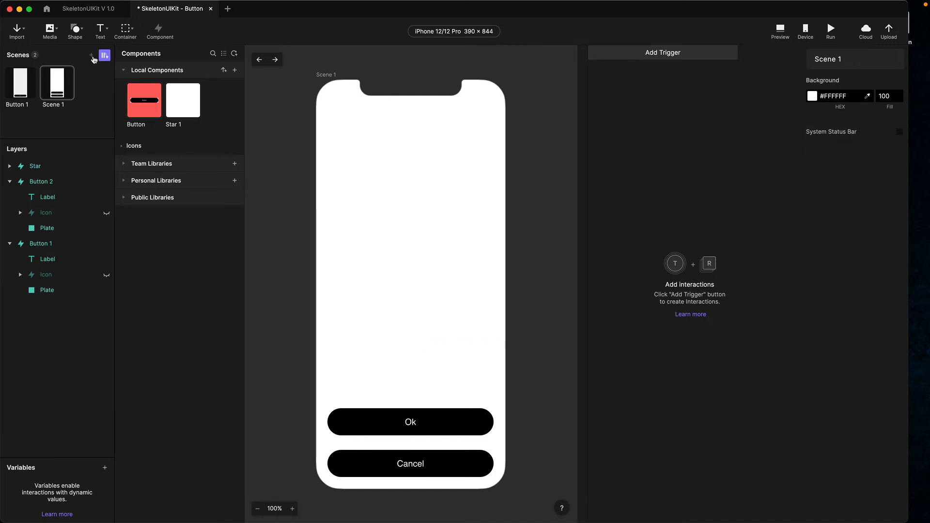
Step: Add a new scene and place a Button instance at its center, at about X 194.5, Y 412
click(91, 56)
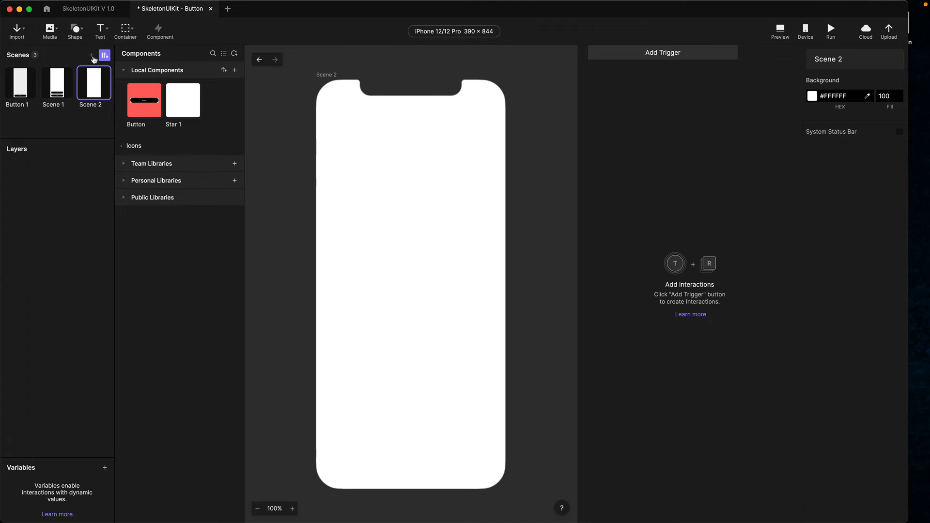
click(156, 116)
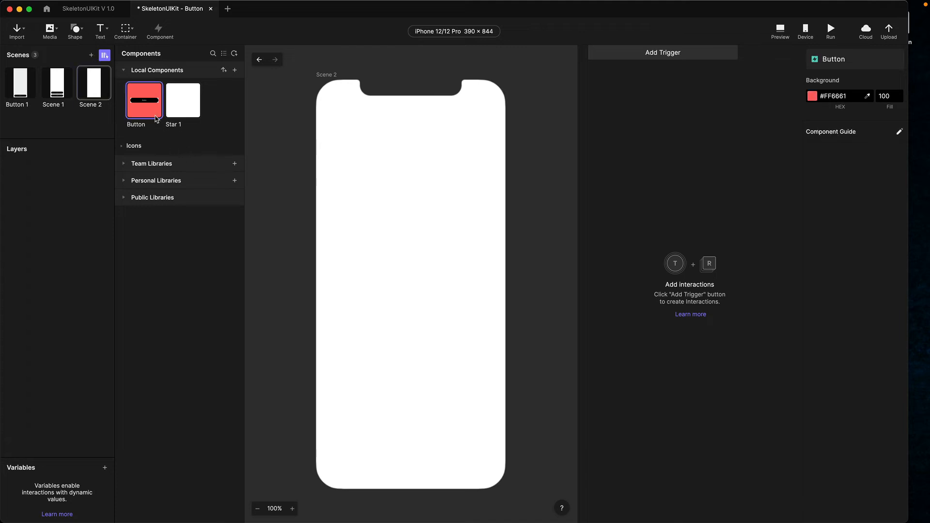
drag(134, 103, 364, 378)
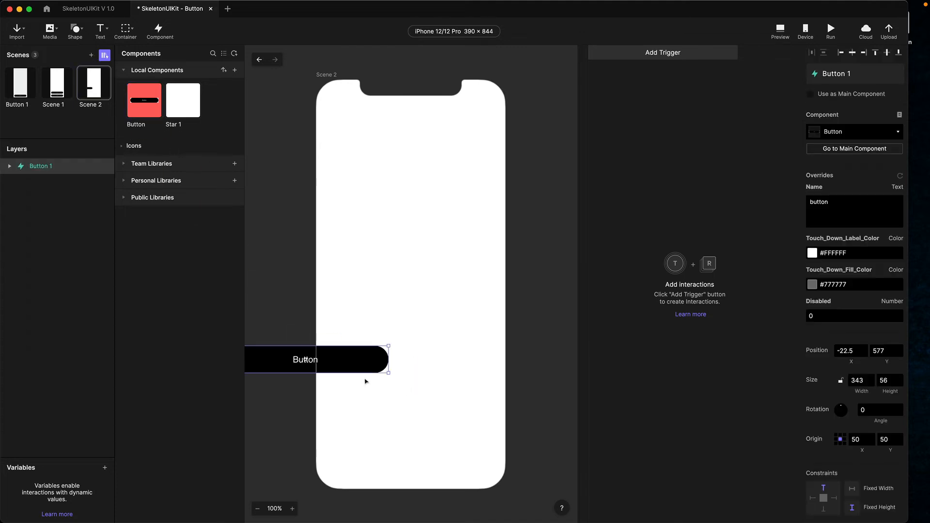
drag(435, 405, 424, 284)
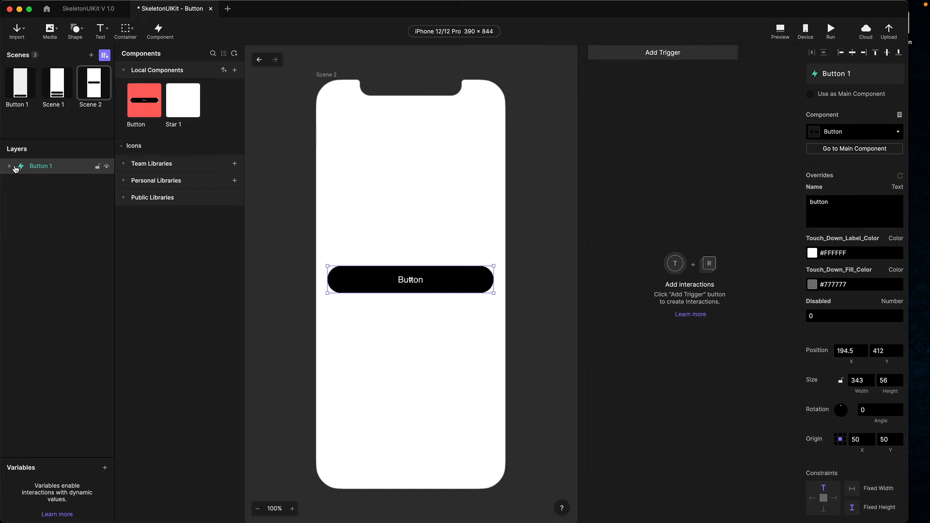
Step: Unhide the Icon layer inside the Scene 2 Button instance and set the instance's size to 44 × 44
click(8, 167)
click(107, 199)
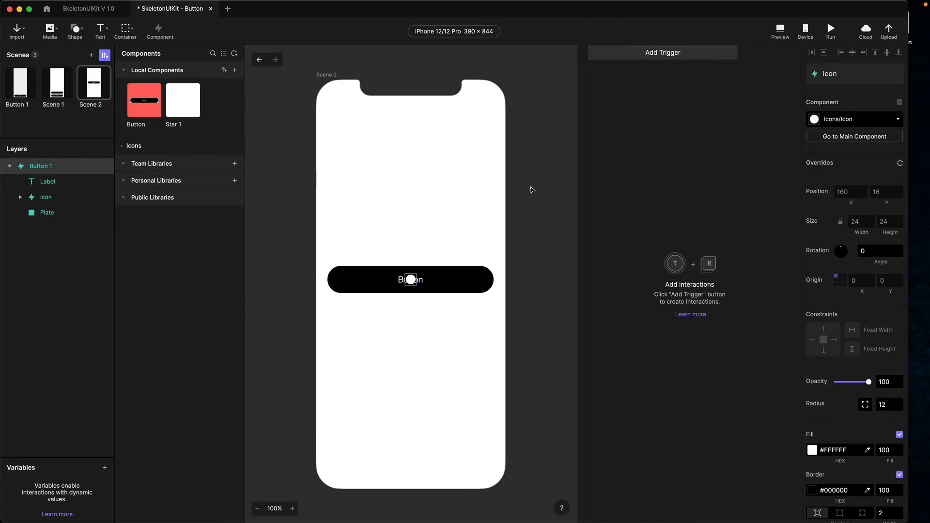
click(27, 167)
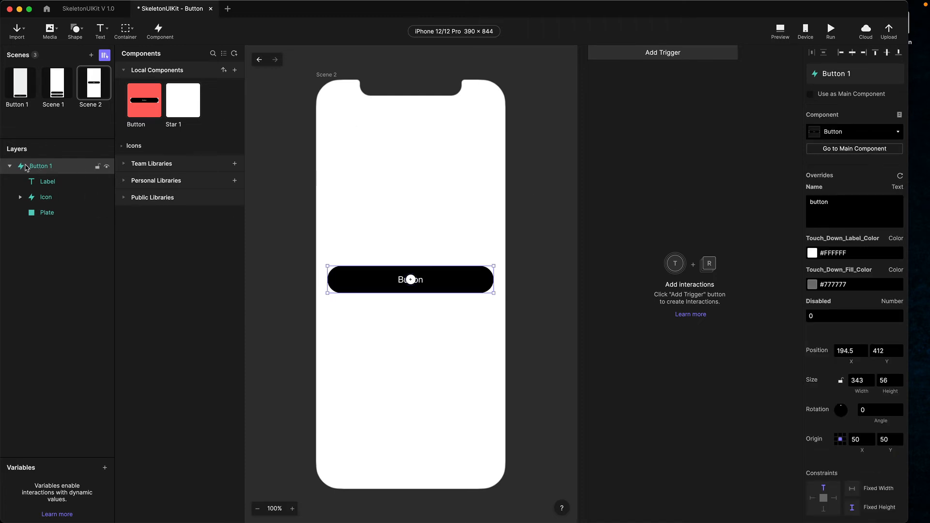
click(863, 381)
text(44)
key(Tab)
text(44)
key(Return)
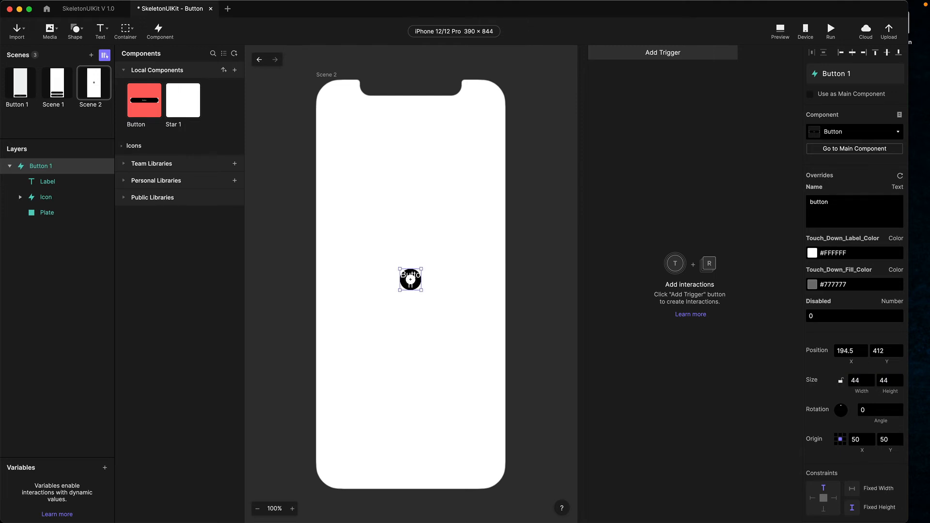
Step: Set the Plate's fill to white (#FFFFFF) and hide the button's Label layer
click(46, 216)
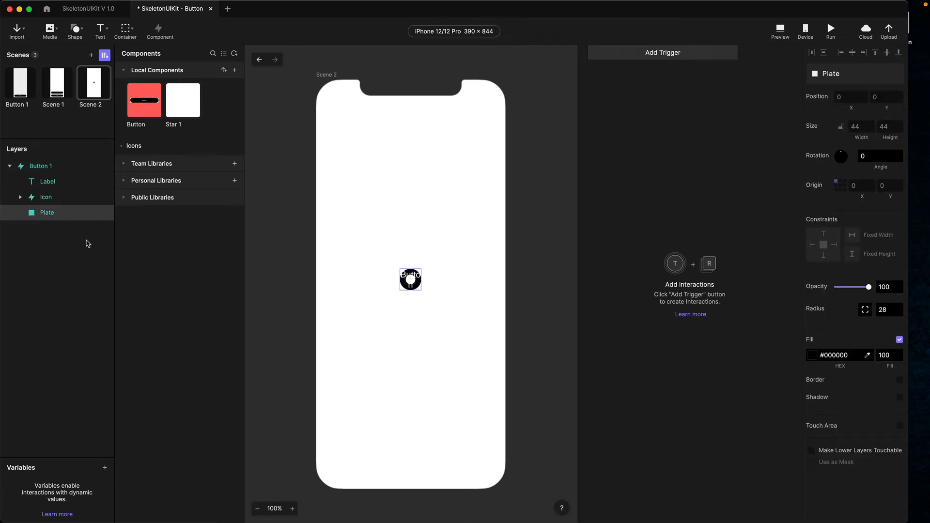
click(815, 358)
drag(723, 282, 686, 265)
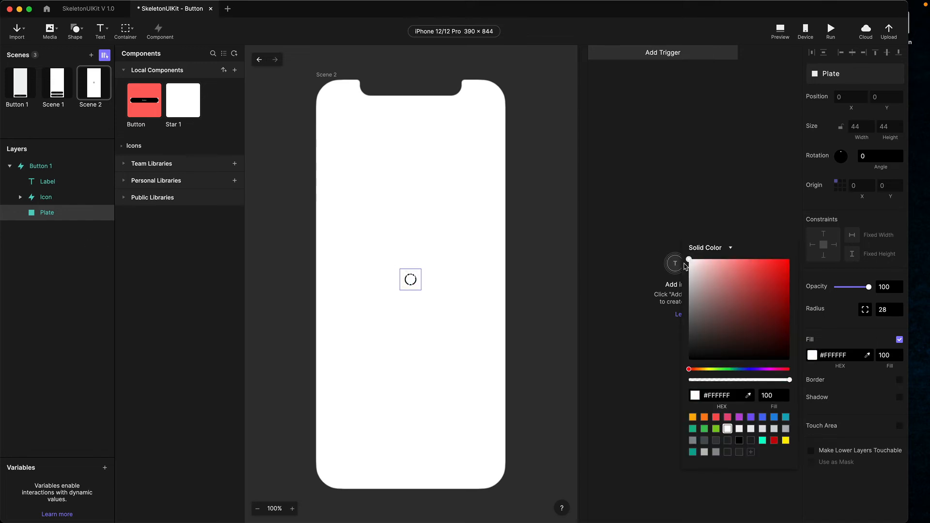
click(125, 190)
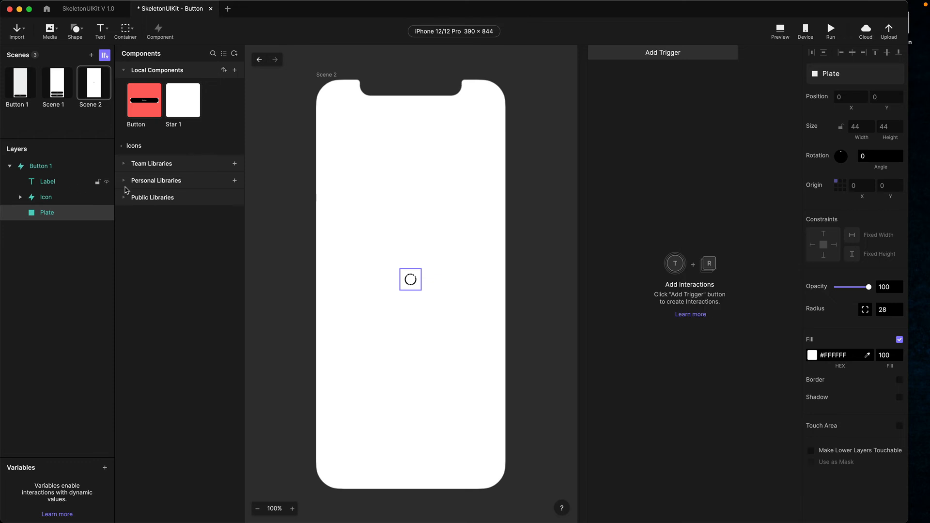
click(107, 184)
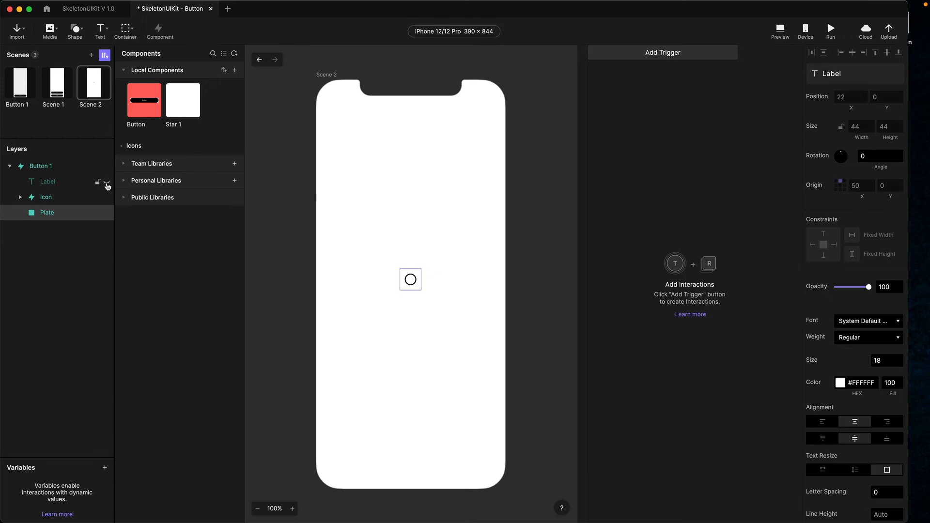
Step: Swap the button's nested Icon component for Icons/Brightness
click(49, 197)
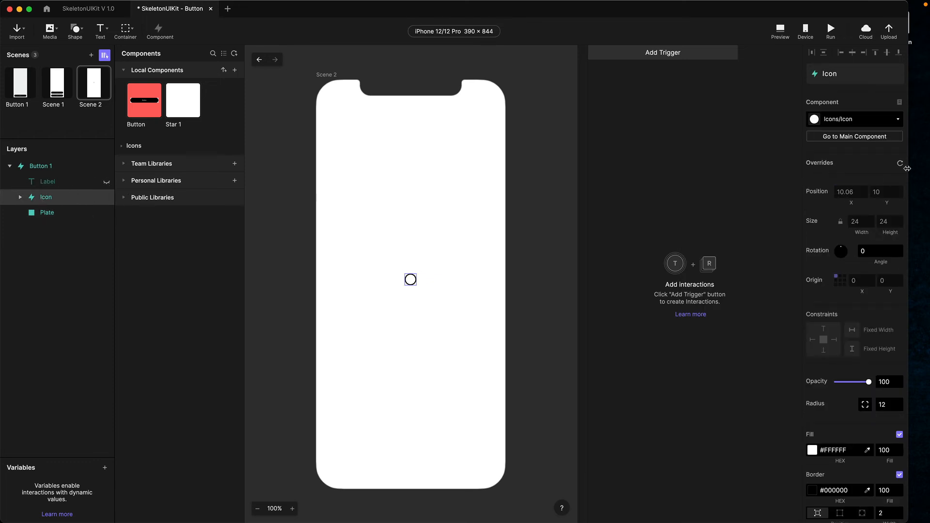
click(123, 146)
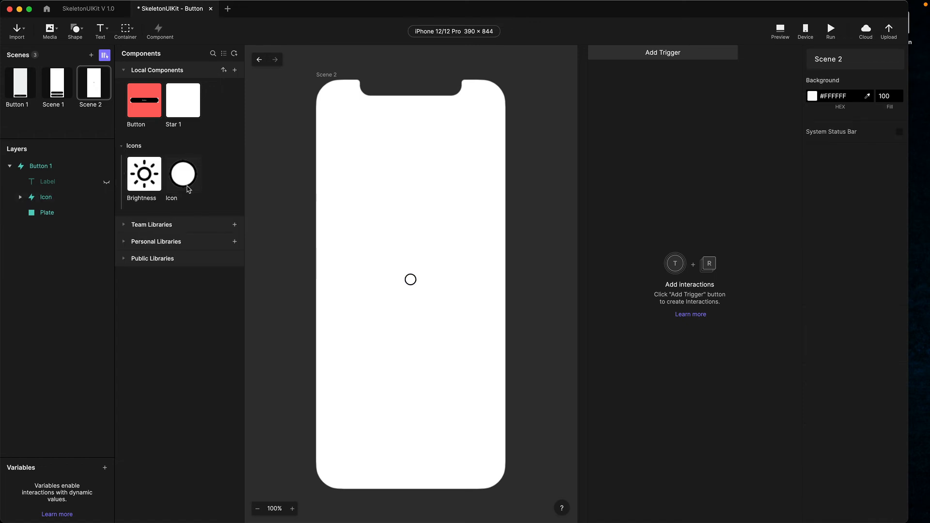
click(123, 146)
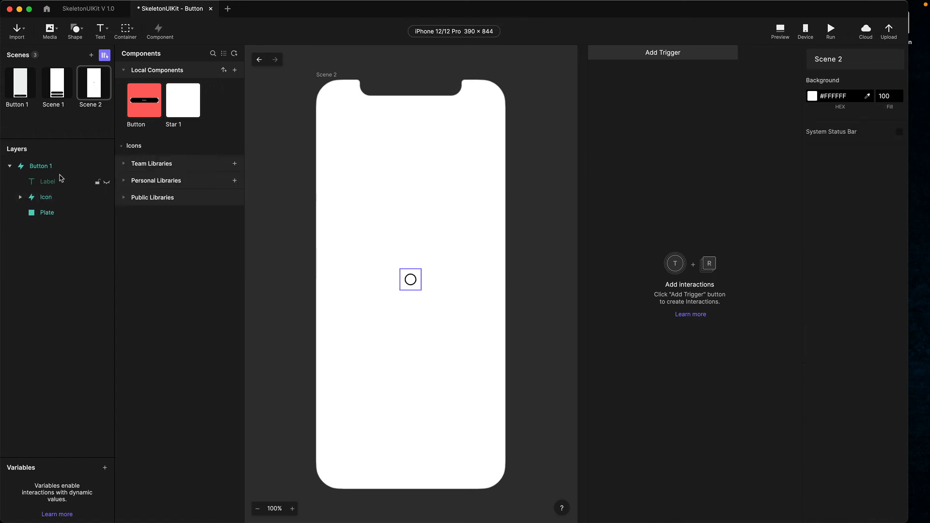
click(45, 198)
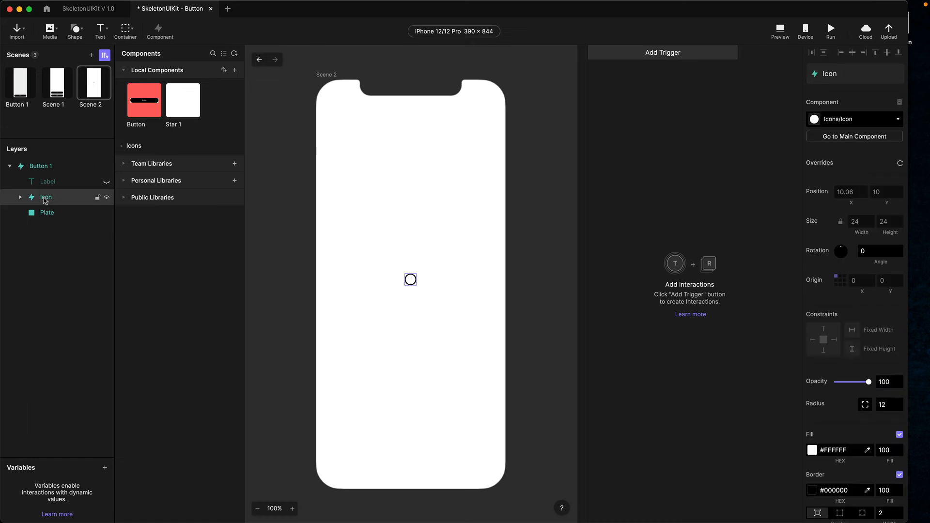
click(871, 122)
click(841, 166)
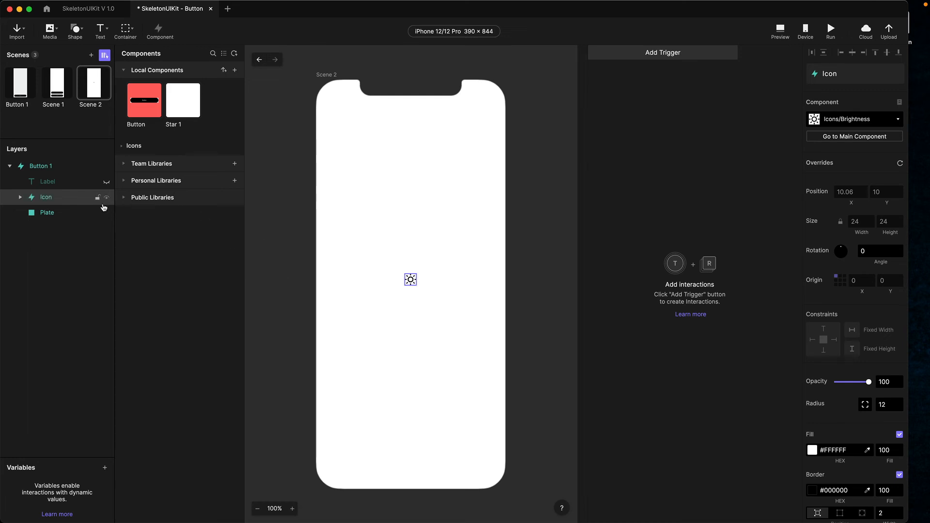
Step: Add a 2-wide black (#000000) border to the Button instance and switch its position to center, then inside
click(48, 170)
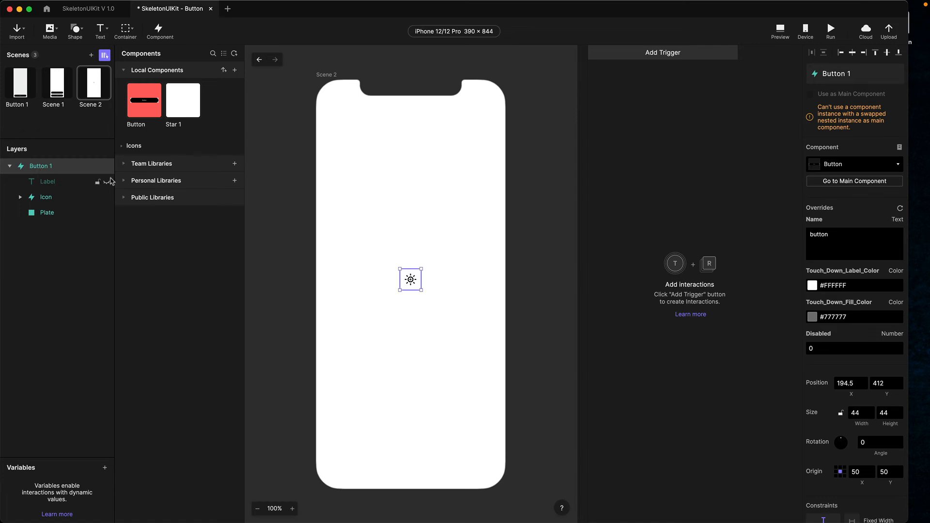
scroll(857, 426, down, 10)
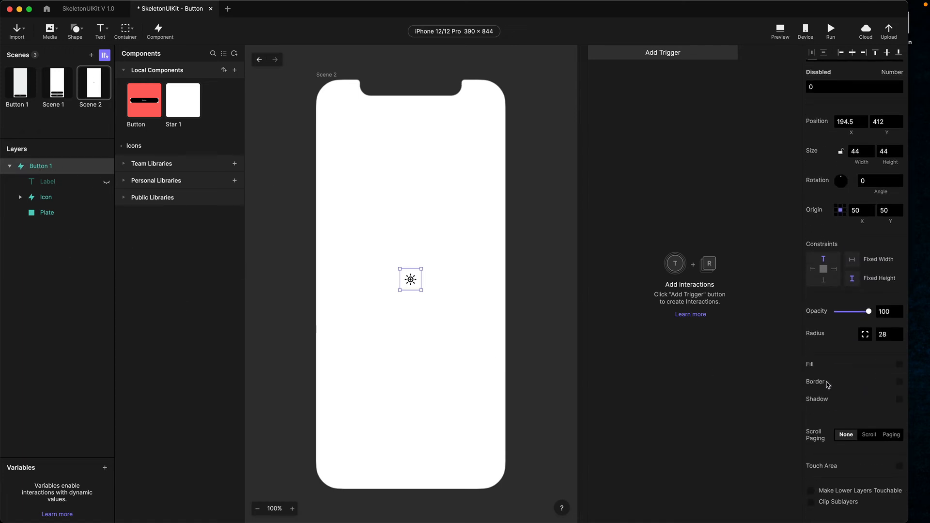
click(899, 383)
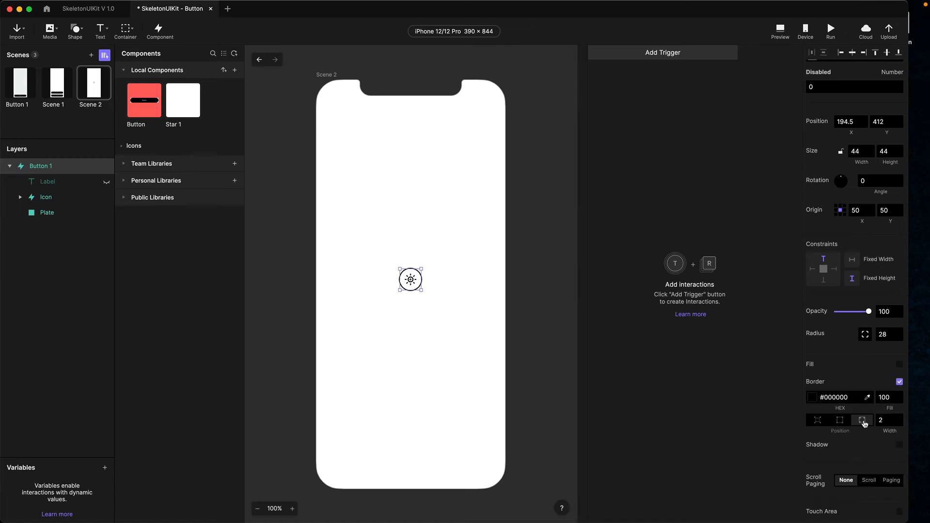
click(841, 421)
click(824, 423)
Step: Inspect the Plate layer, then set the Button instance's border position to outside
click(42, 214)
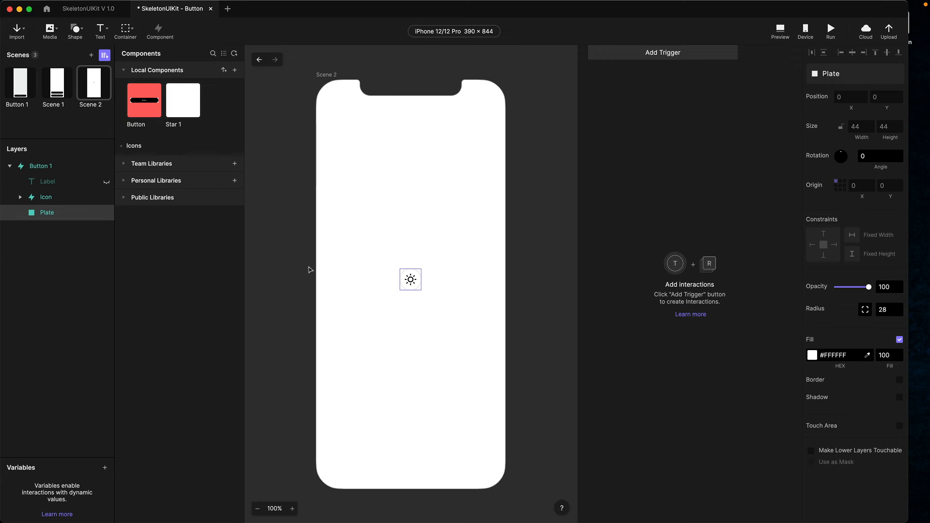
click(32, 167)
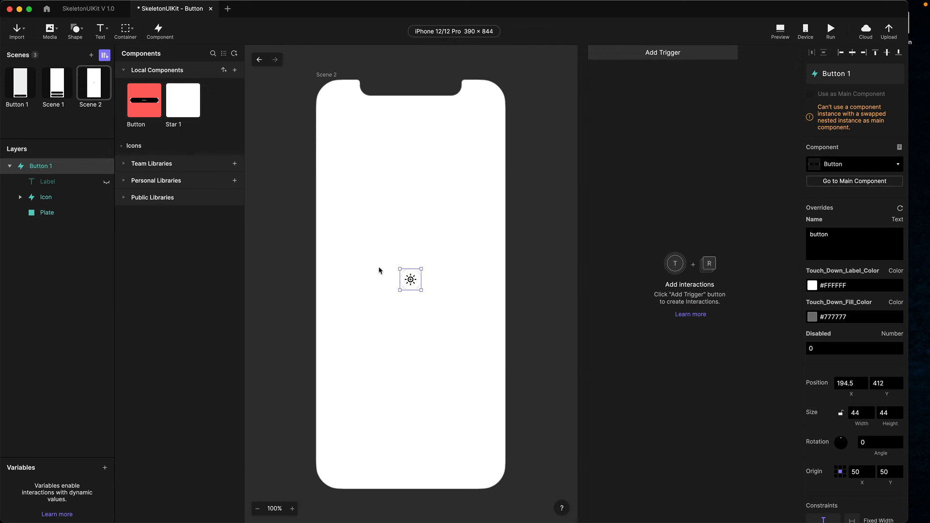
scroll(849, 442, down, 3)
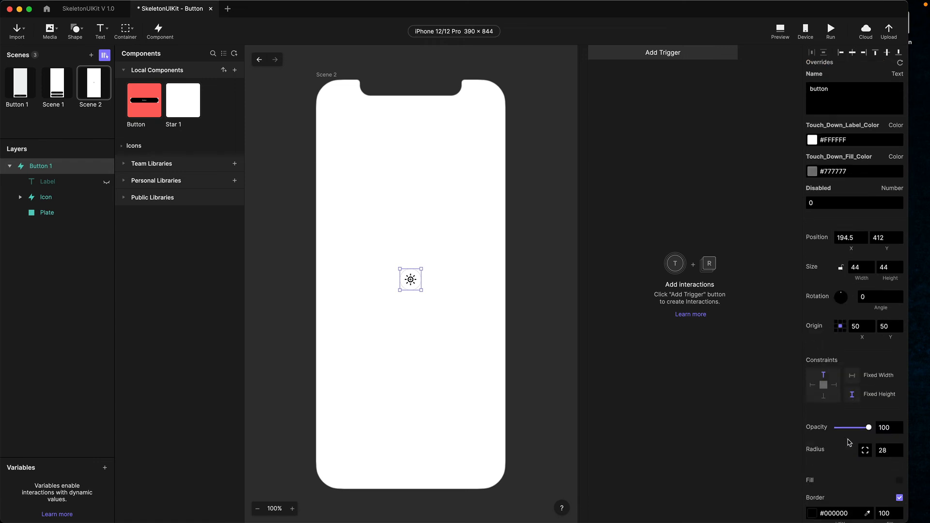
scroll(871, 414, down, 3)
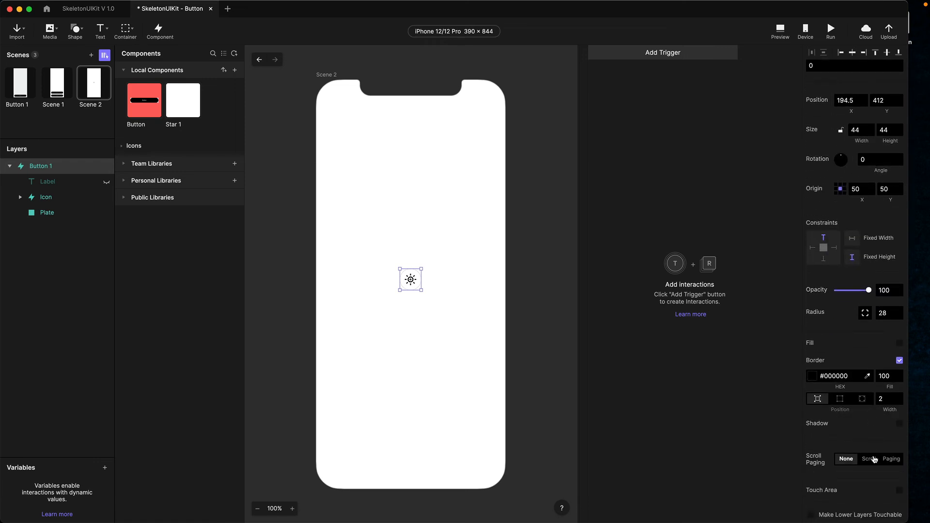
click(865, 400)
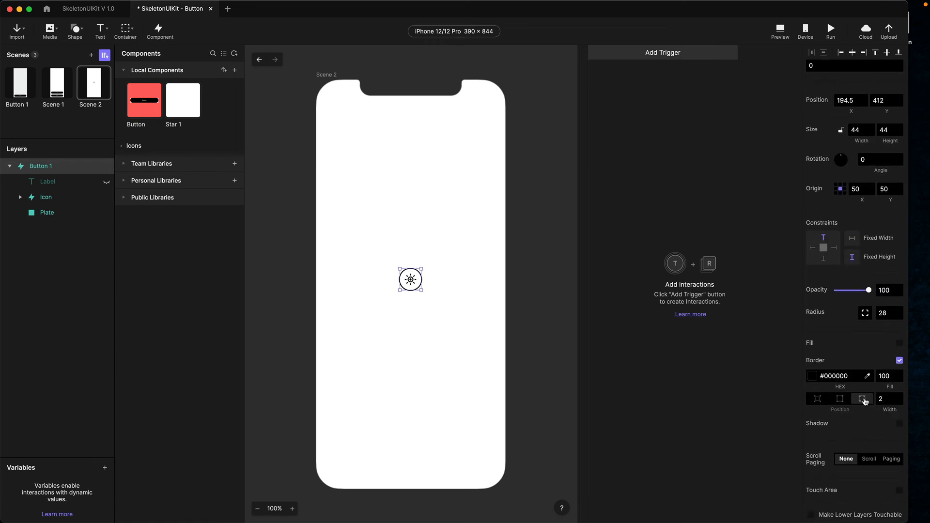
Step: Preview the scene and test tapping the round brightness button
click(442, 359)
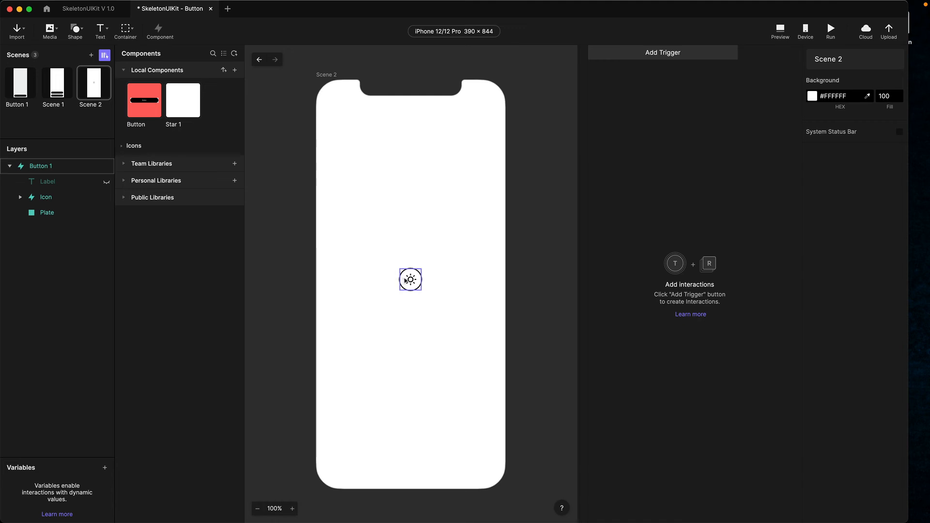
click(780, 30)
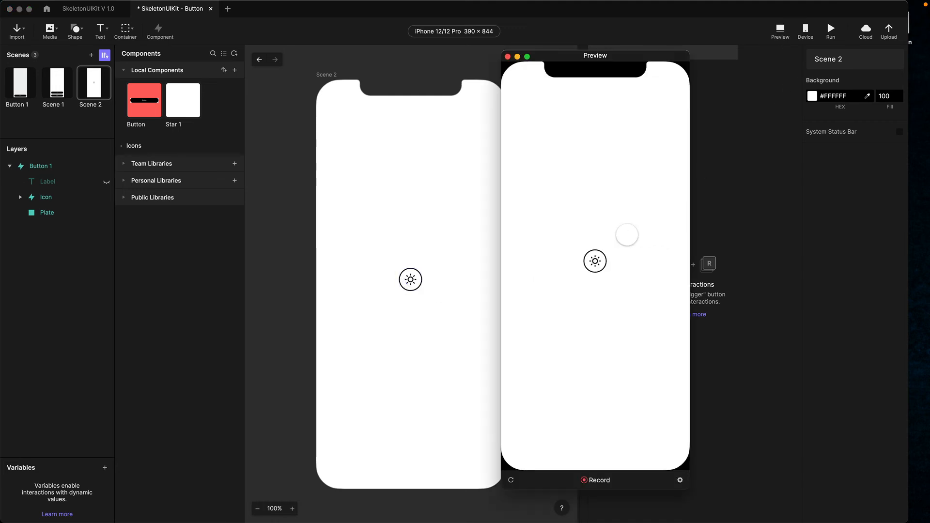
click(597, 263)
click(595, 262)
click(594, 262)
click(433, 320)
Step: Set the button instance's Touch_Down_Fill_Color override to orange (#FAB005)
click(412, 290)
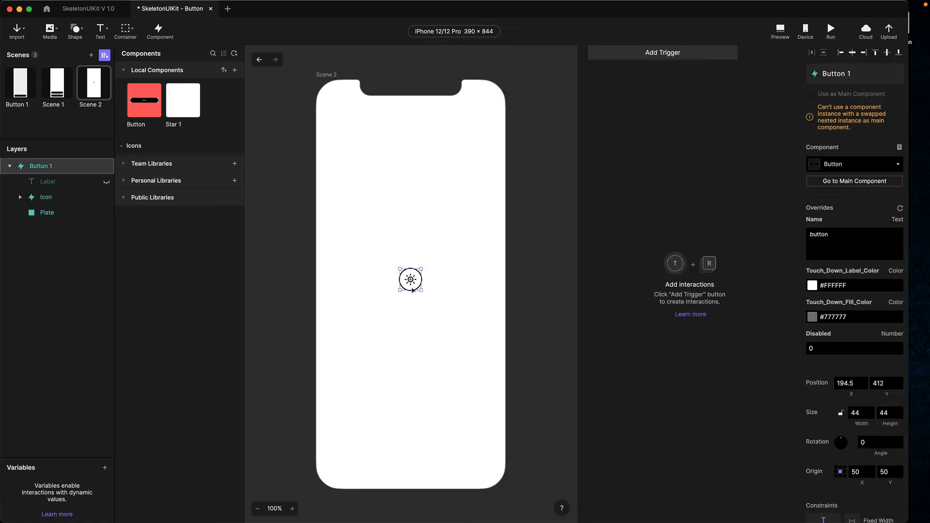
click(812, 318)
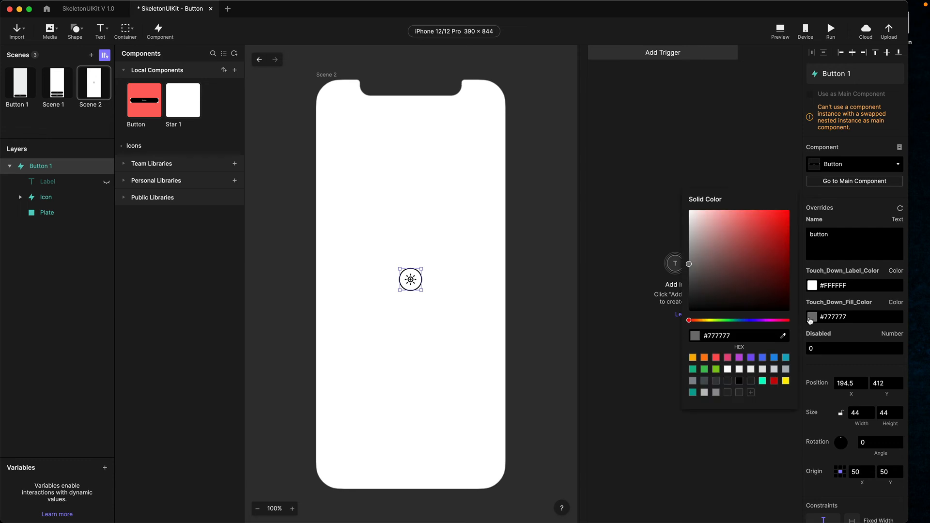
click(693, 358)
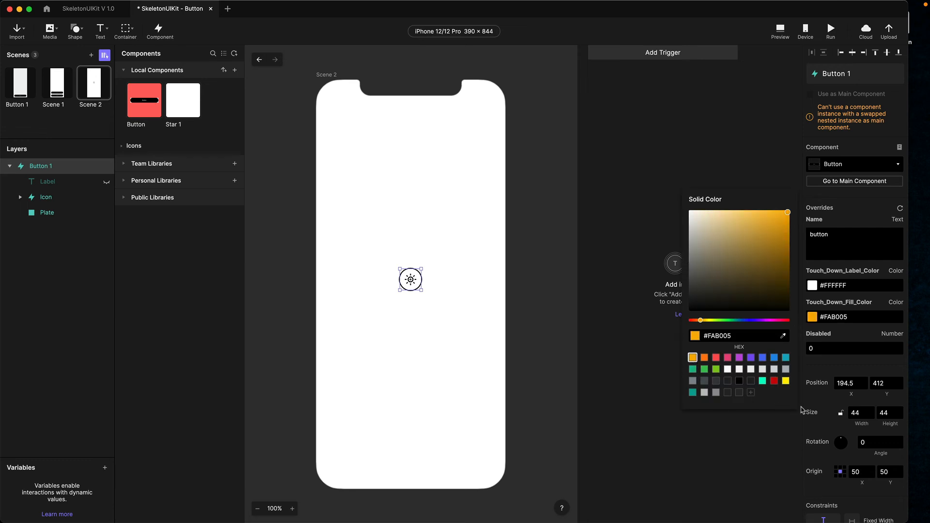
click(455, 332)
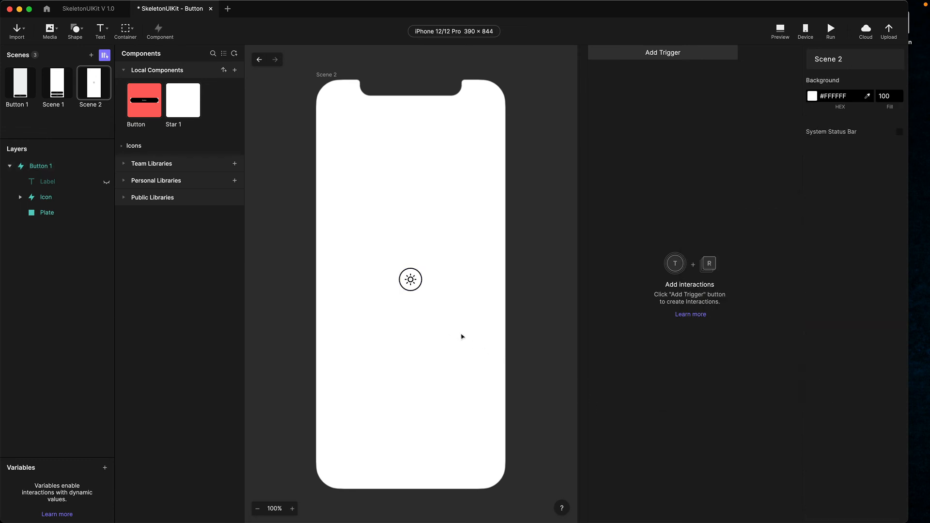
Step: Preview the scene again and tap the brightness button repeatedly to check its touch-down color
click(781, 30)
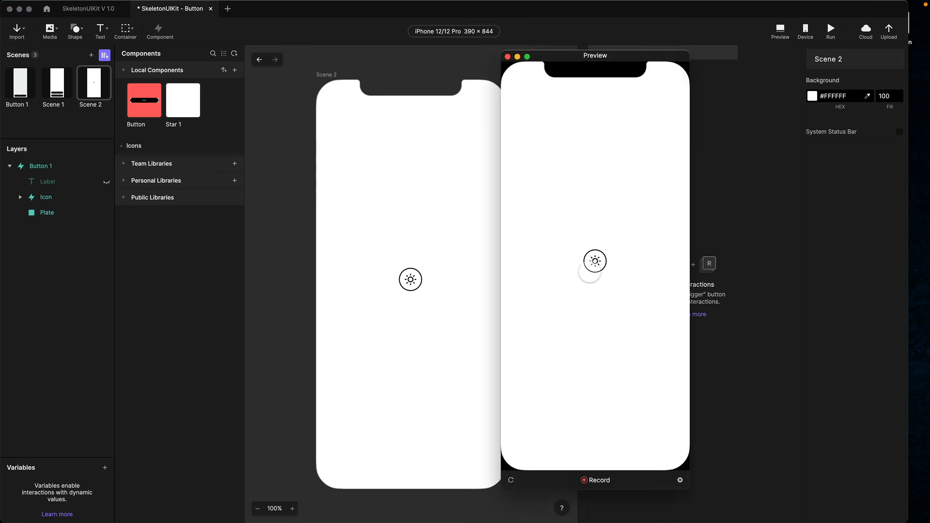
click(595, 261)
click(595, 262)
click(595, 262)
click(596, 261)
click(420, 319)
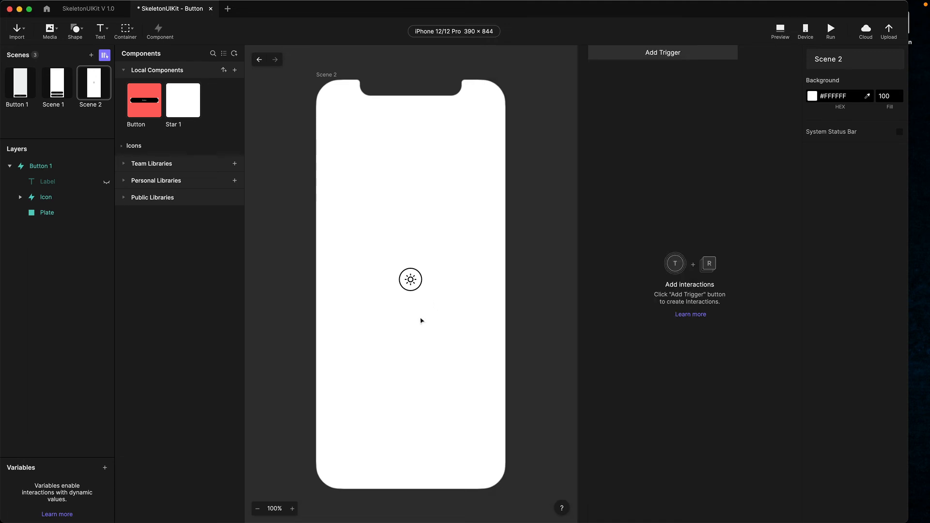
Step: Draw a rectangle and stretch its edges to cover the whole scene, 390 × 844
click(77, 34)
click(104, 50)
click(69, 31)
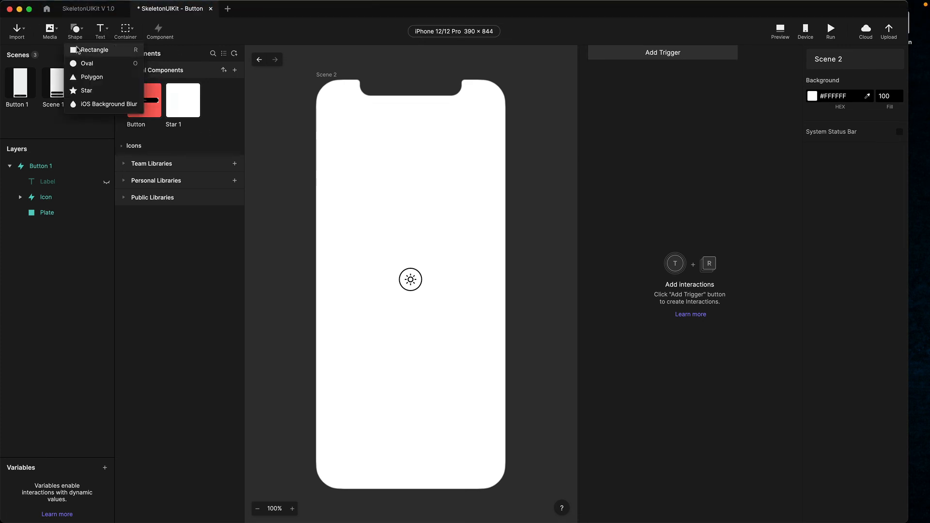
click(82, 47)
drag(327, 109, 506, 493)
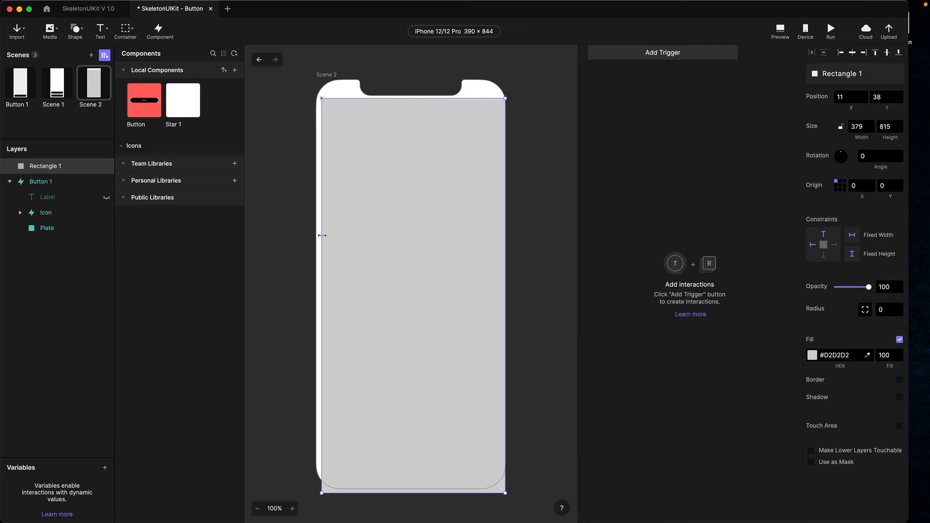
drag(322, 235, 315, 236)
drag(384, 99, 384, 80)
drag(379, 495, 379, 489)
Step: Collapse the Button 1 layer and move Rectangle 1 beneath it in the layer order
click(10, 181)
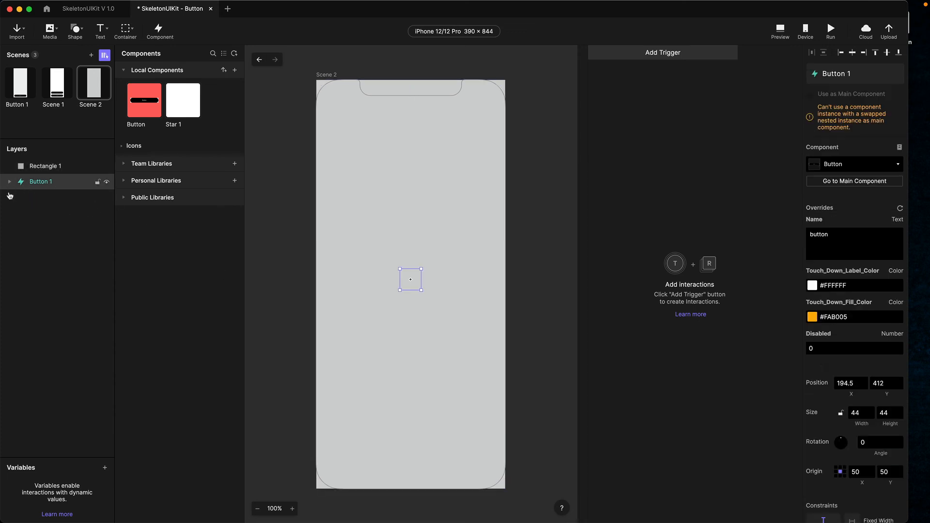
drag(29, 166, 34, 196)
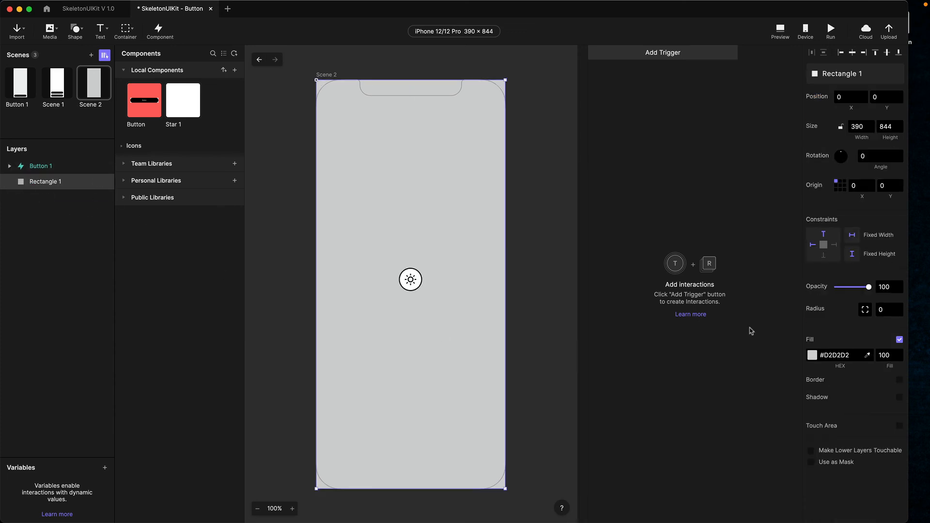
click(30, 167)
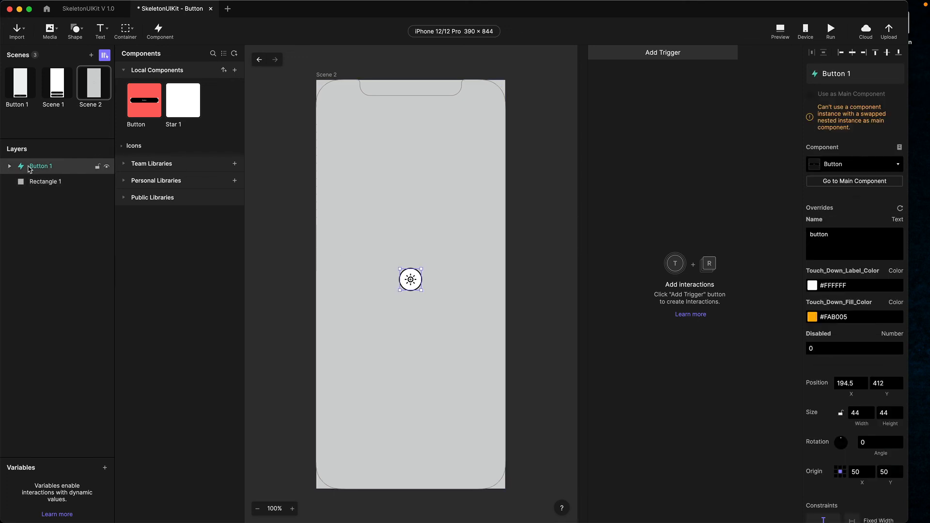
Step: Set the background rectangle's fill to black (#000000)
click(32, 181)
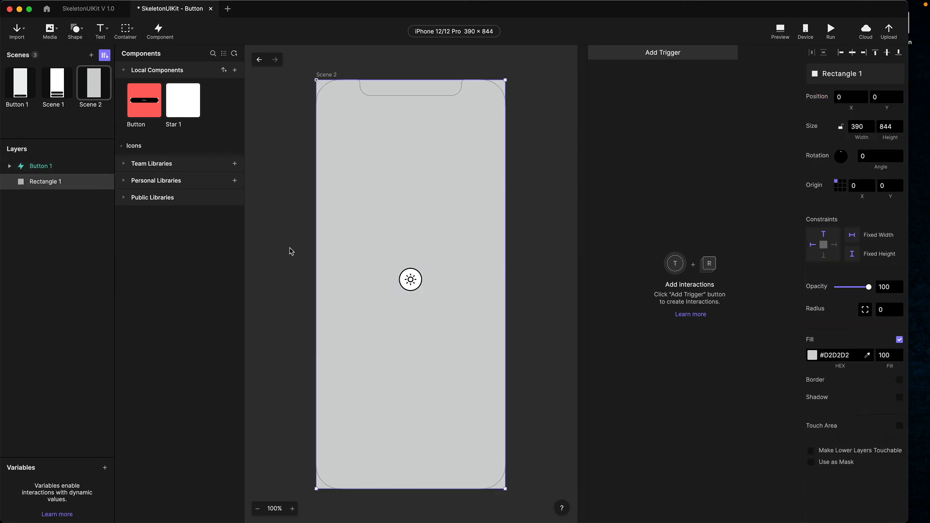
click(815, 357)
drag(737, 291, 666, 381)
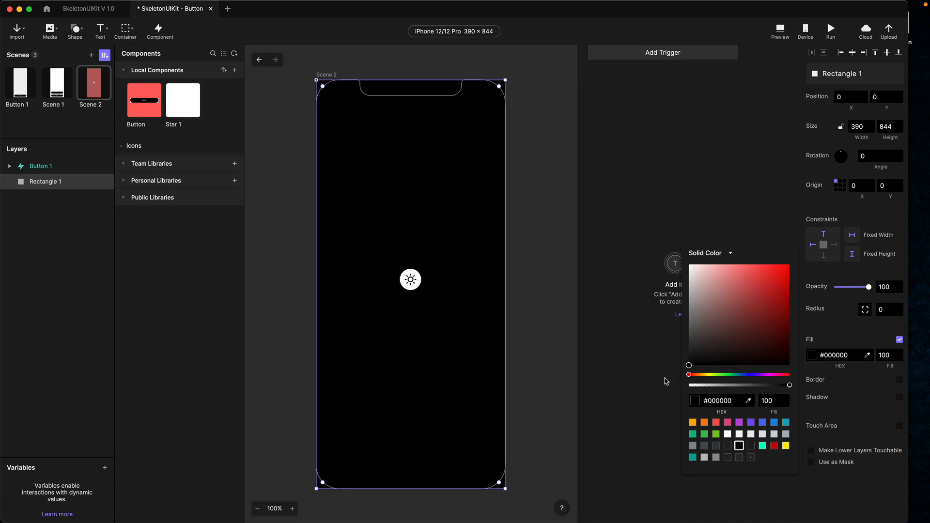
click(32, 182)
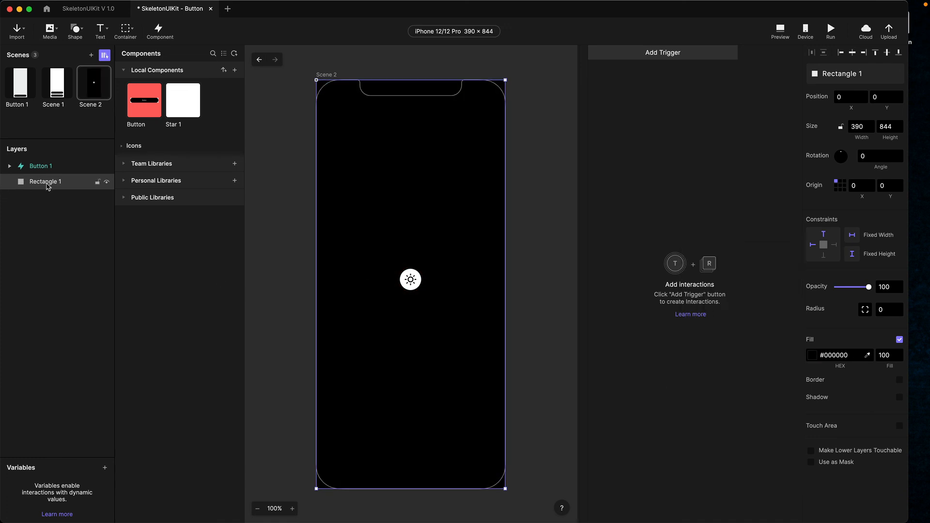
click(536, 275)
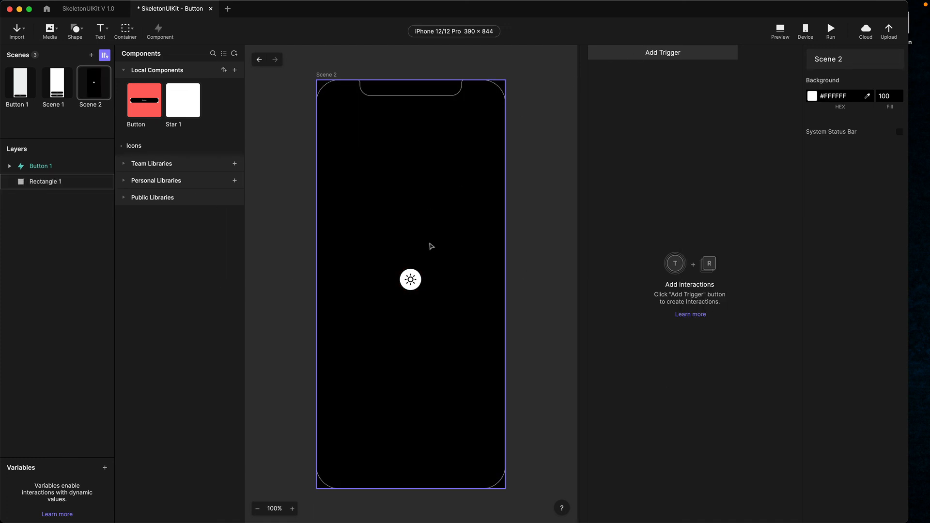
Step: Change the brightness button's Name override text to "light"
click(411, 280)
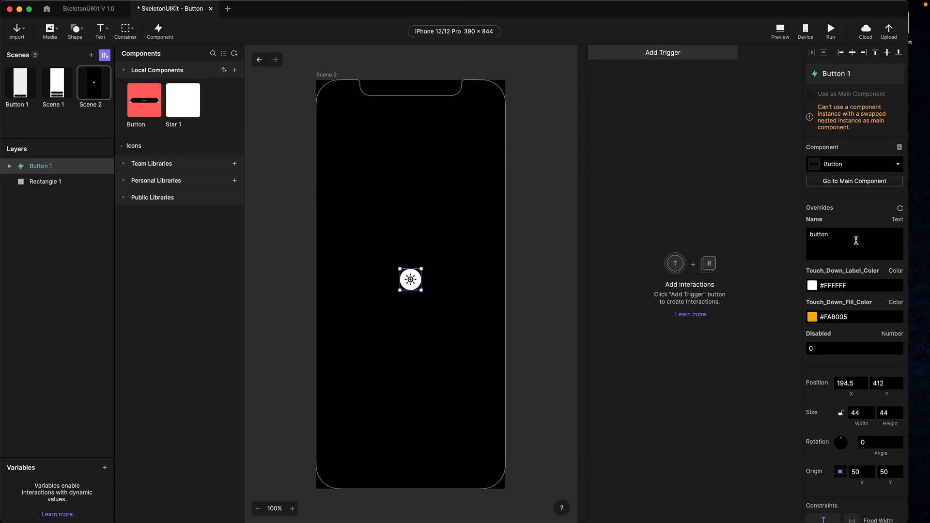
double_click(834, 236)
key(BackSpace)
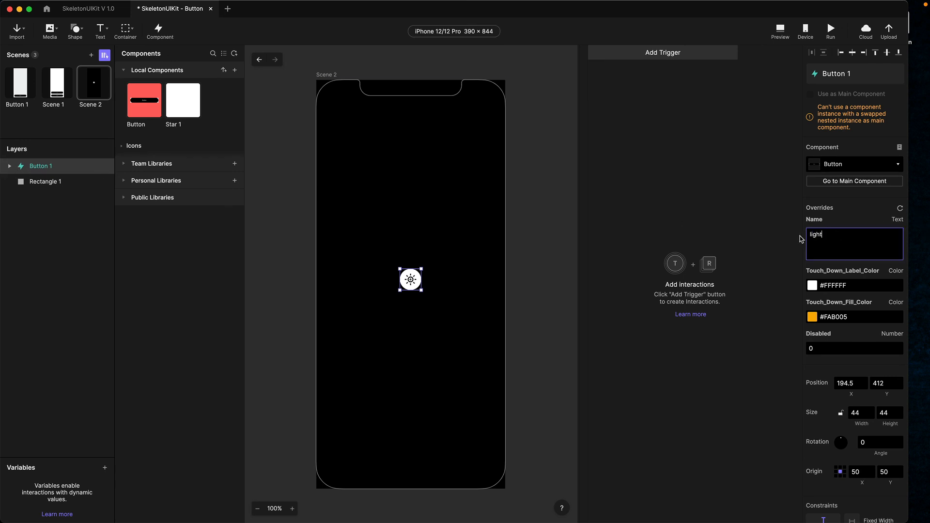
click(843, 268)
Step: Rename the Button 1 layer to "light"
double_click(58, 167)
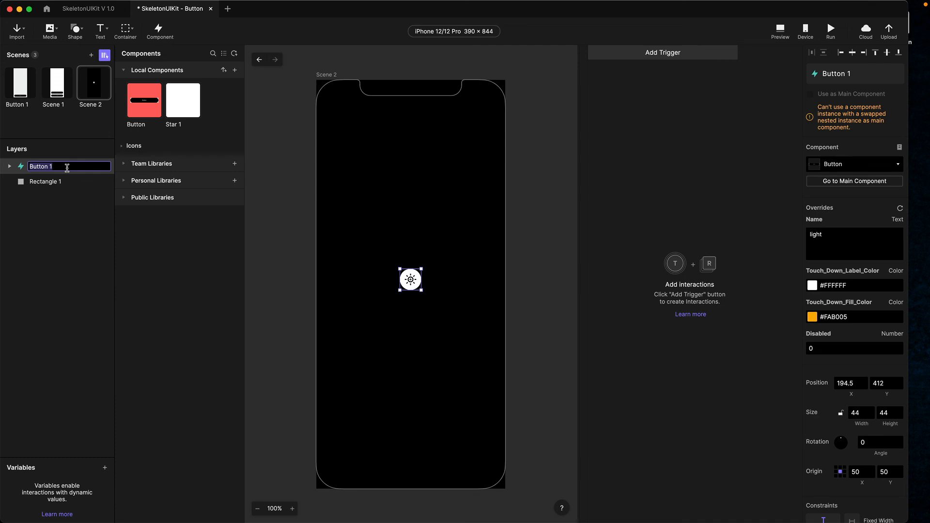
text(light)
key(Return)
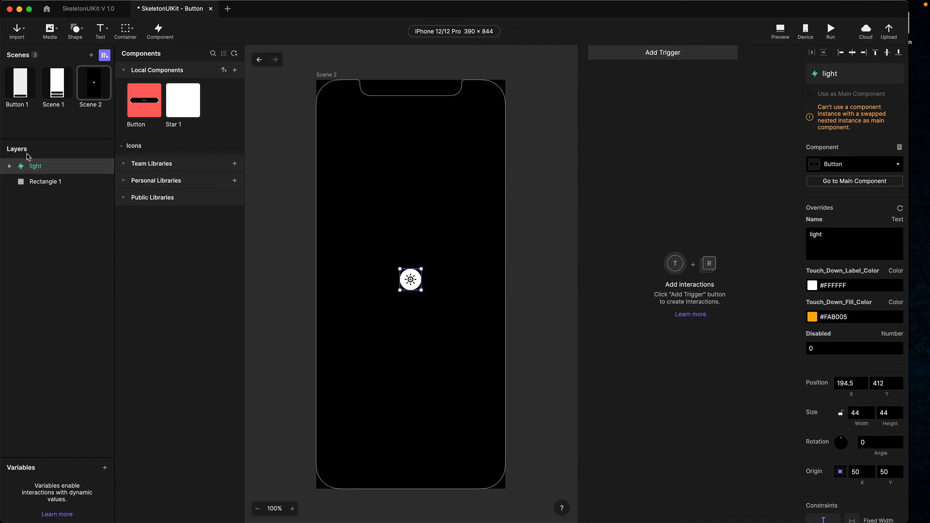
Step: Add a Receive trigger that listens to the component light for the message ButtonUp
click(648, 52)
click(781, 199)
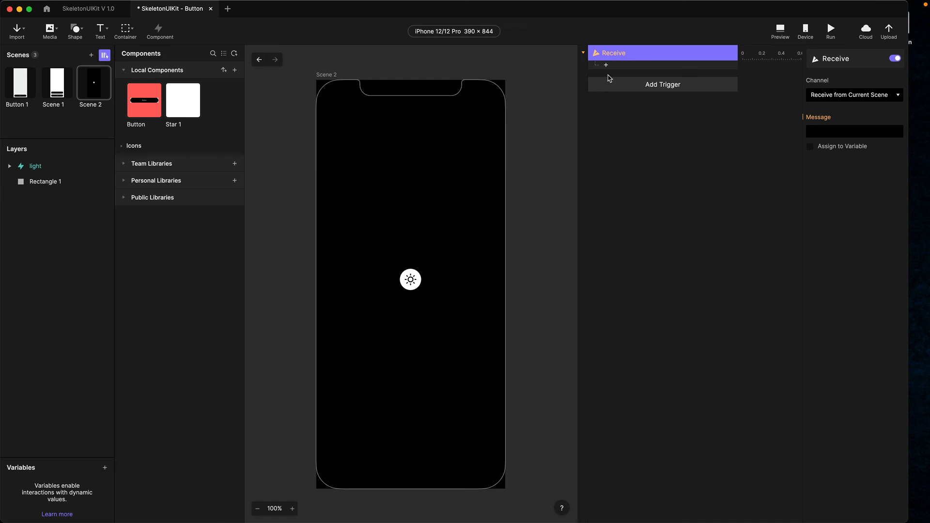
click(844, 99)
click(844, 88)
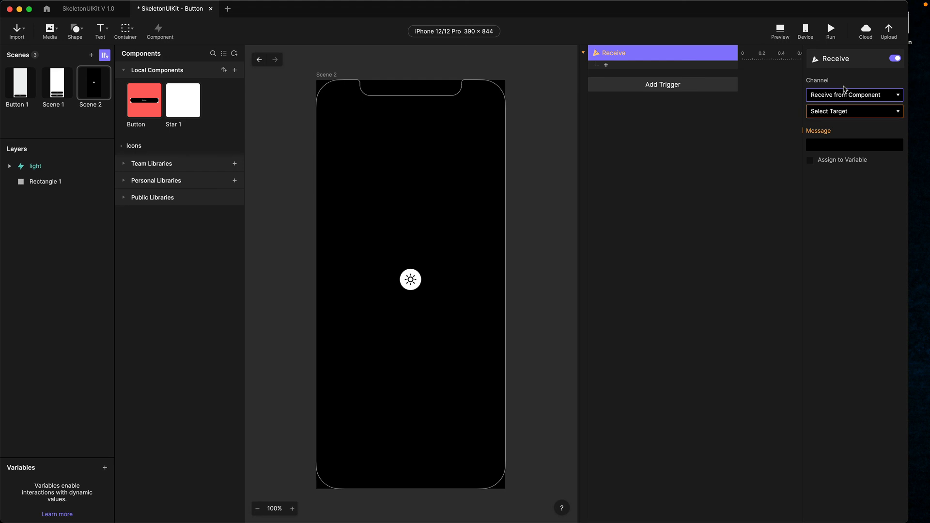
click(834, 113)
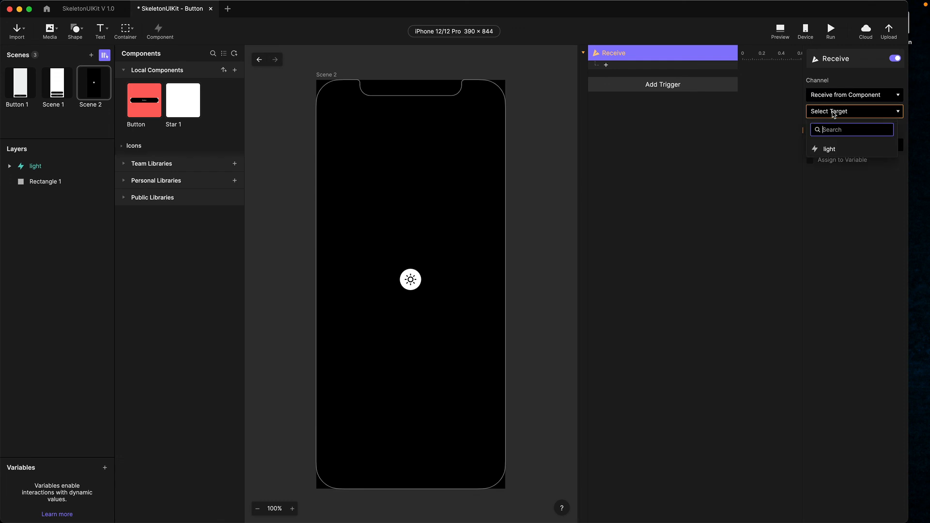
click(828, 148)
click(818, 146)
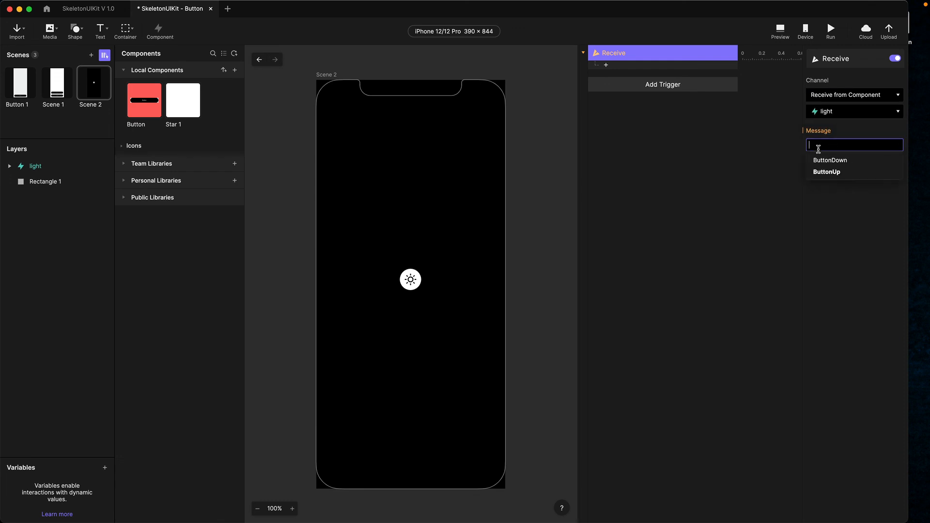
click(826, 172)
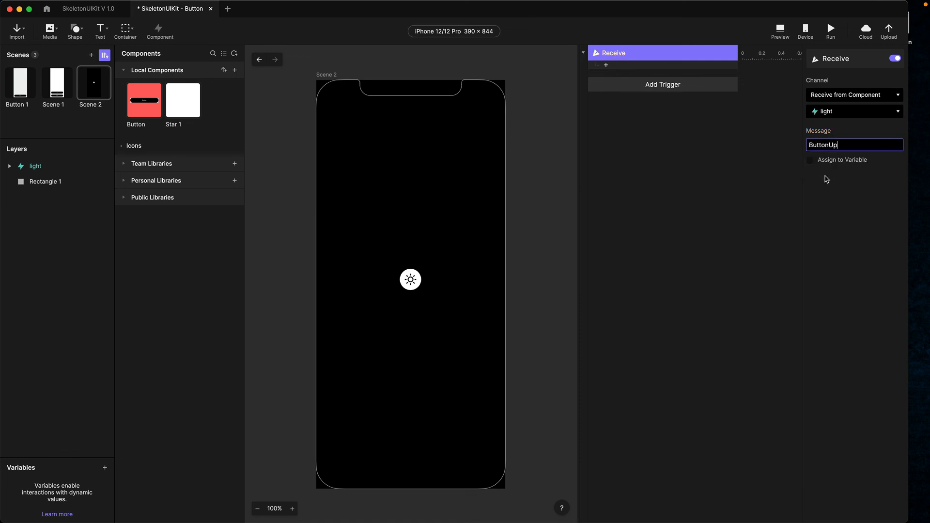
Step: Add a Color response under the Receive trigger that changes Rectangle 1's fill to #FAB005
click(606, 65)
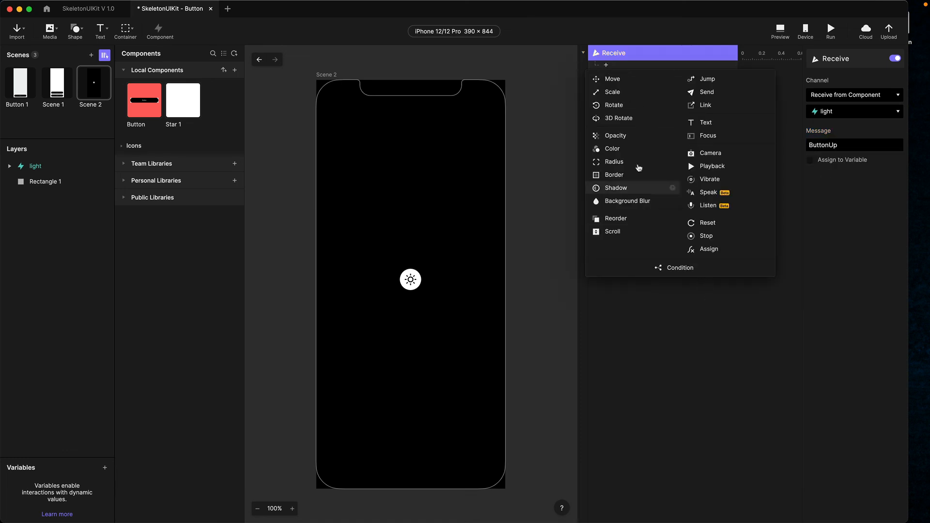
click(612, 148)
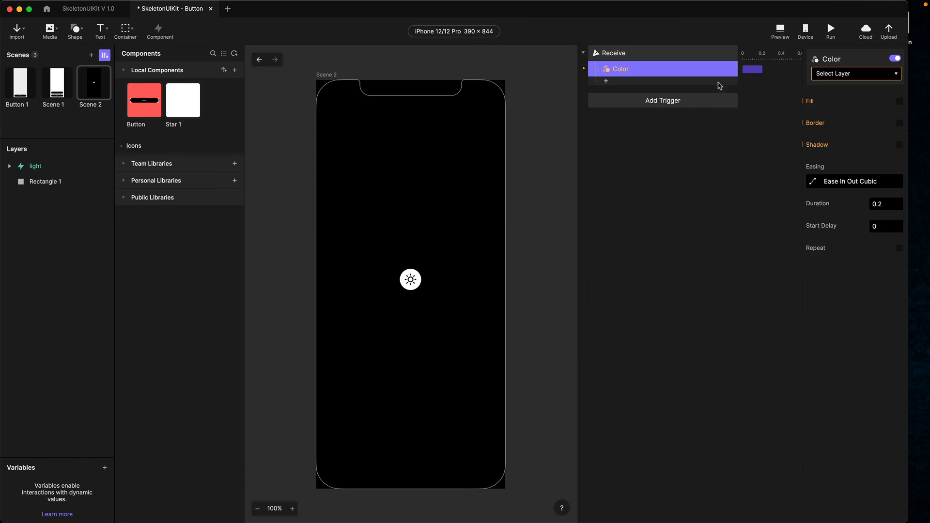
click(822, 74)
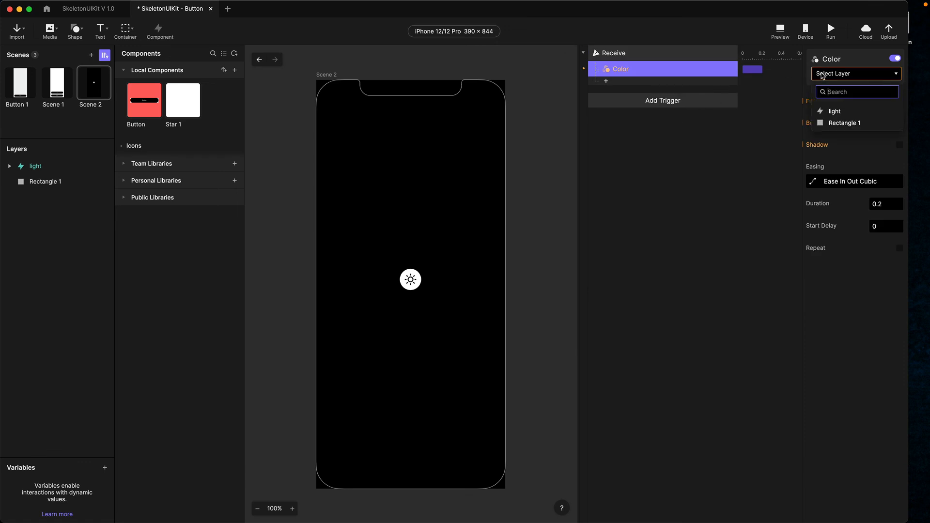
click(824, 122)
click(812, 117)
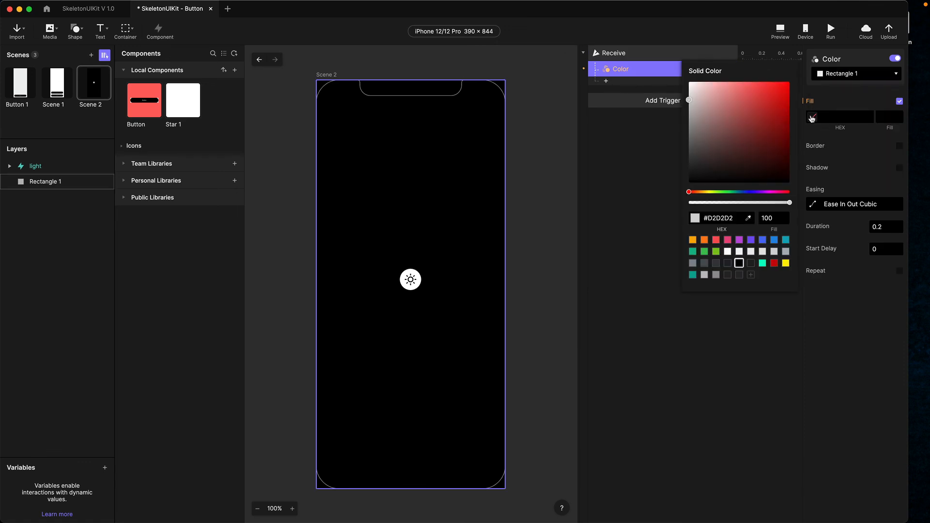
click(693, 240)
click(764, 351)
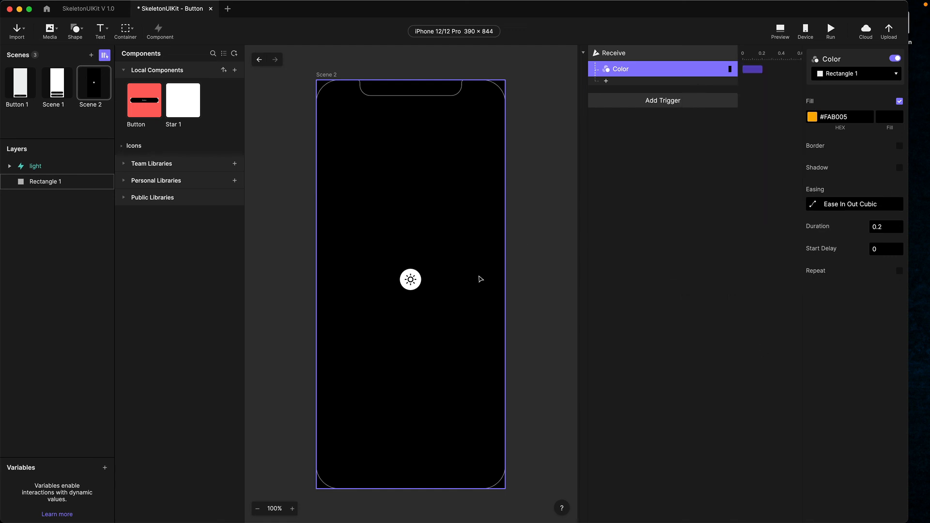
click(530, 247)
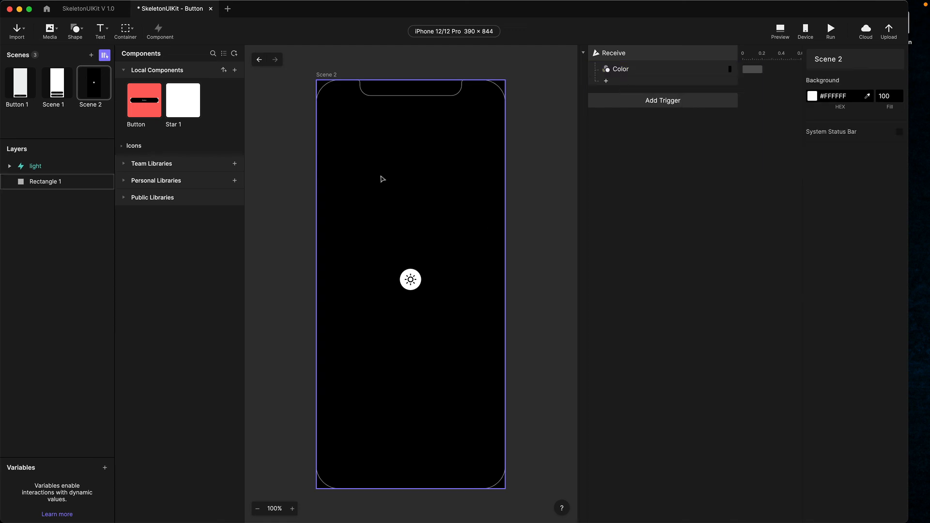
Step: Preview the scene, tap the light button to test the background color change, and close the preview
click(778, 30)
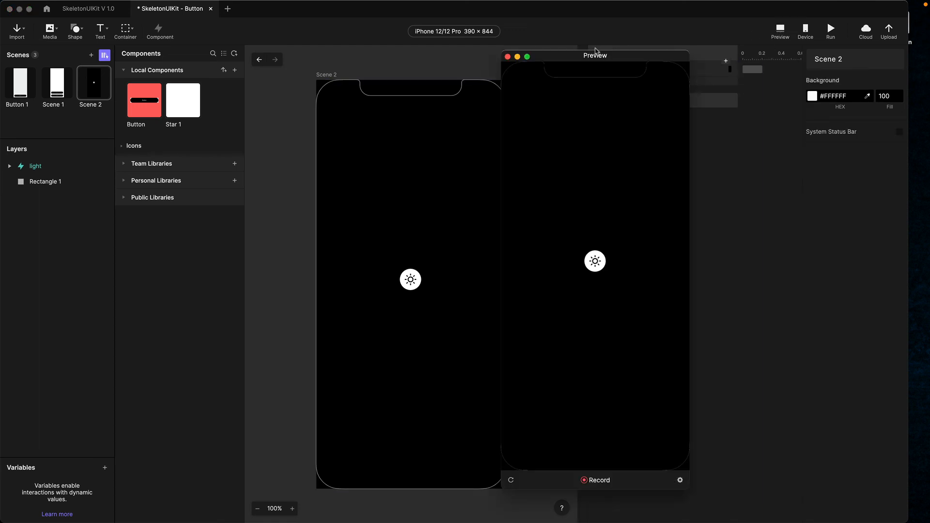
drag(595, 51, 412, 76)
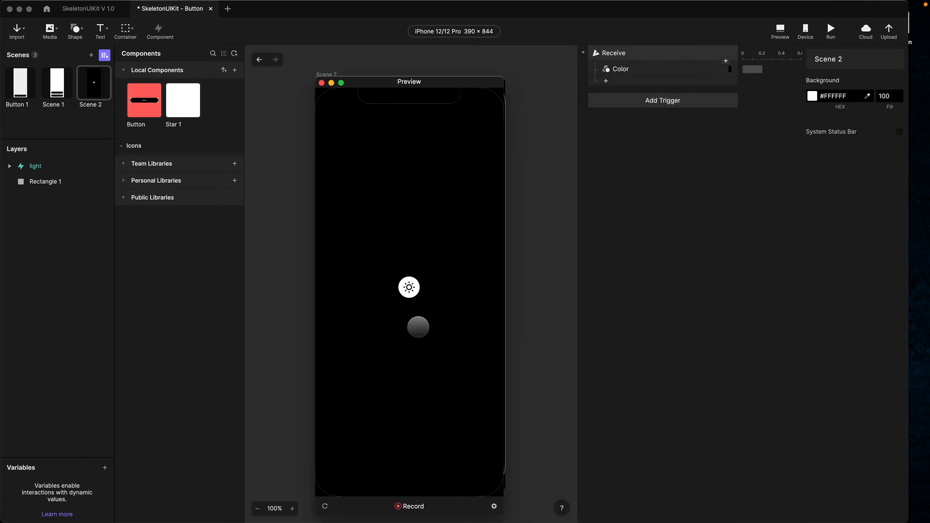
click(409, 287)
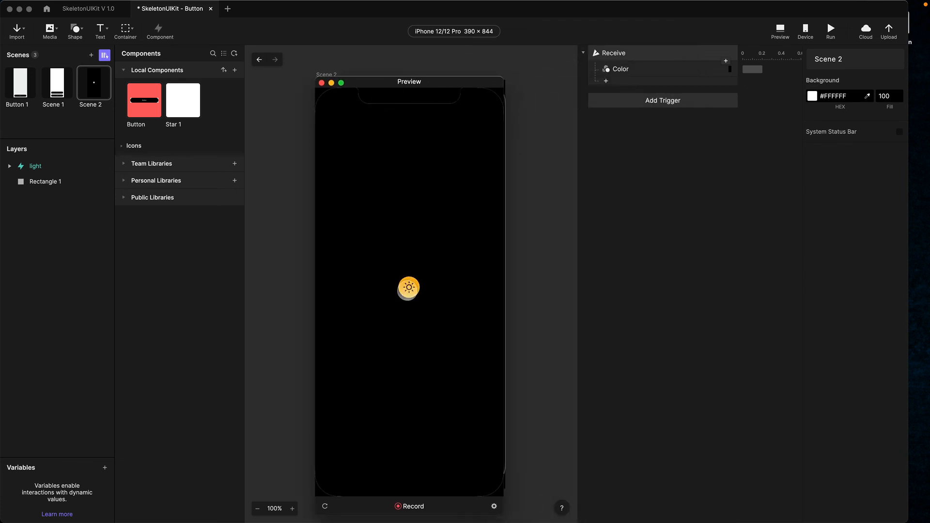
click(409, 287)
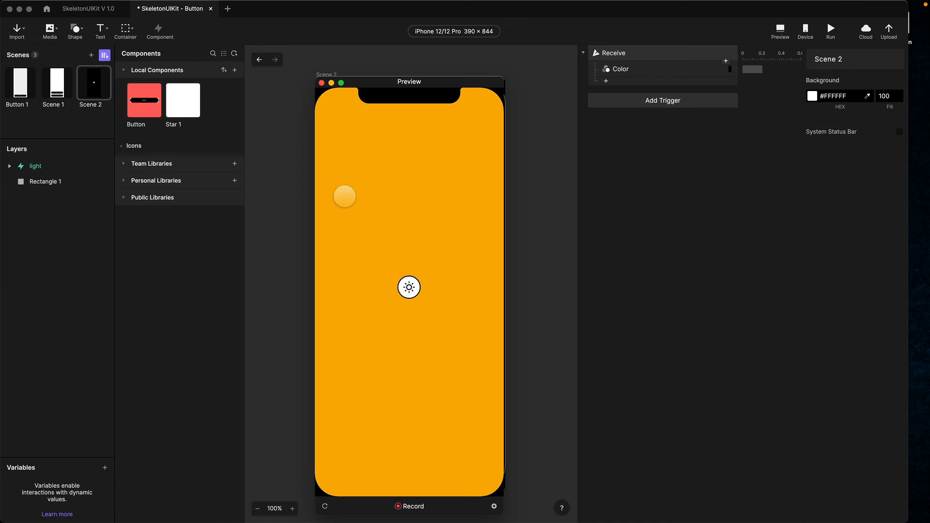
click(322, 83)
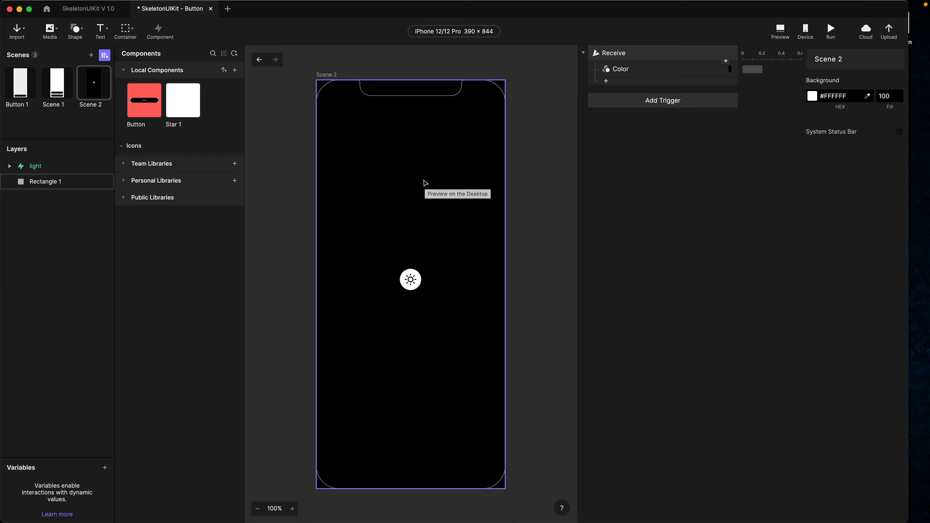